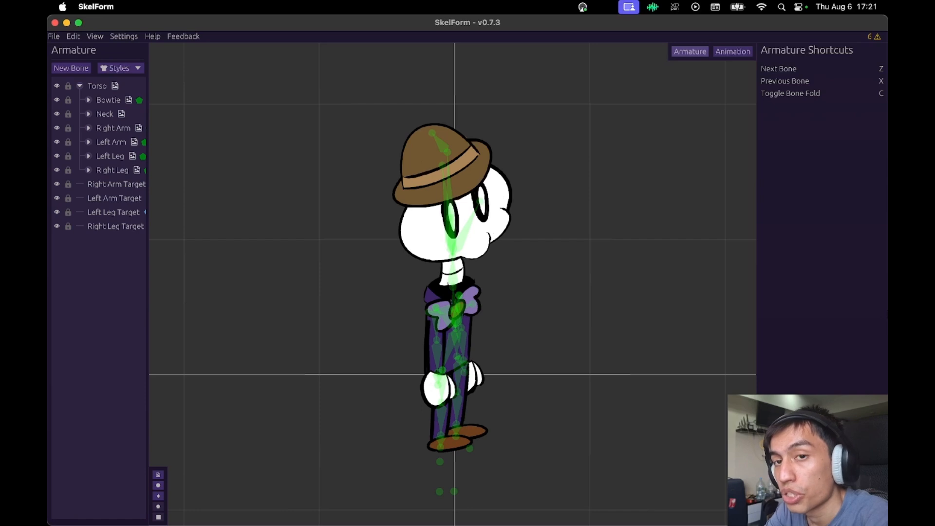
- Switch to Krita to view the layered chibington_bak.psd character, then return to SkelForm
mouse_move(600, 517)
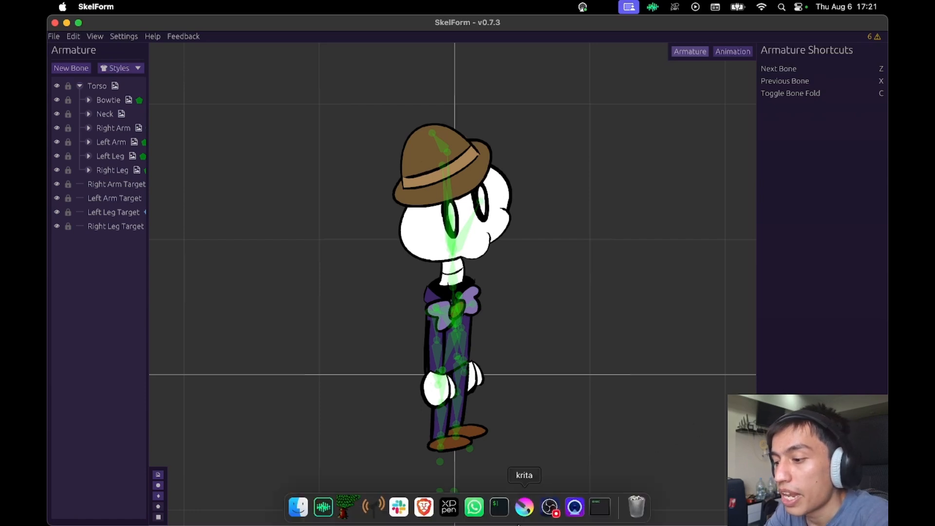
left_click(522, 517)
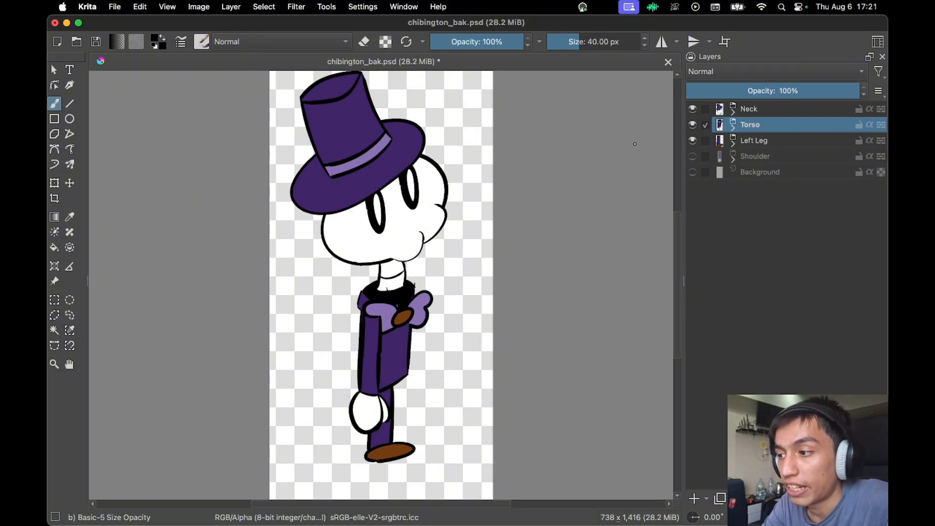
left_click(593, 511)
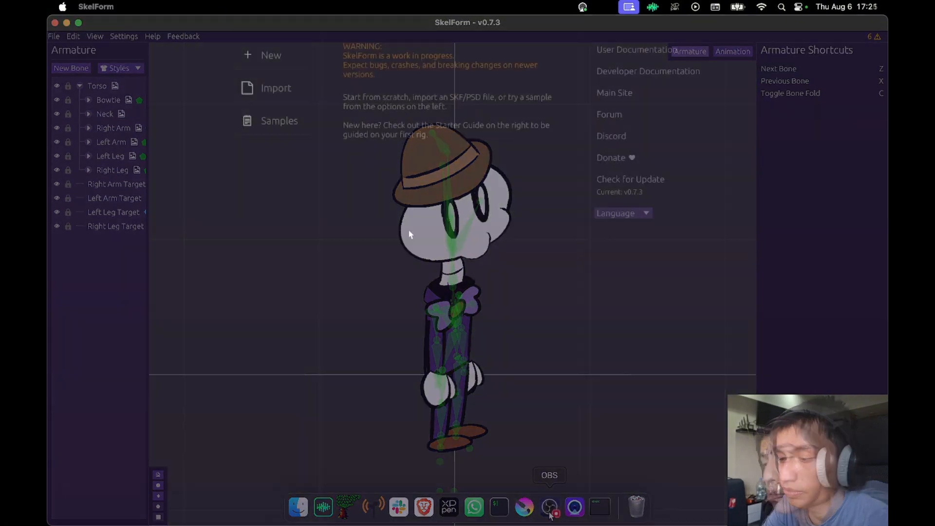
- Import chibington_bak.psd and accept replacing the armature along with the textures
left_click(286, 102)
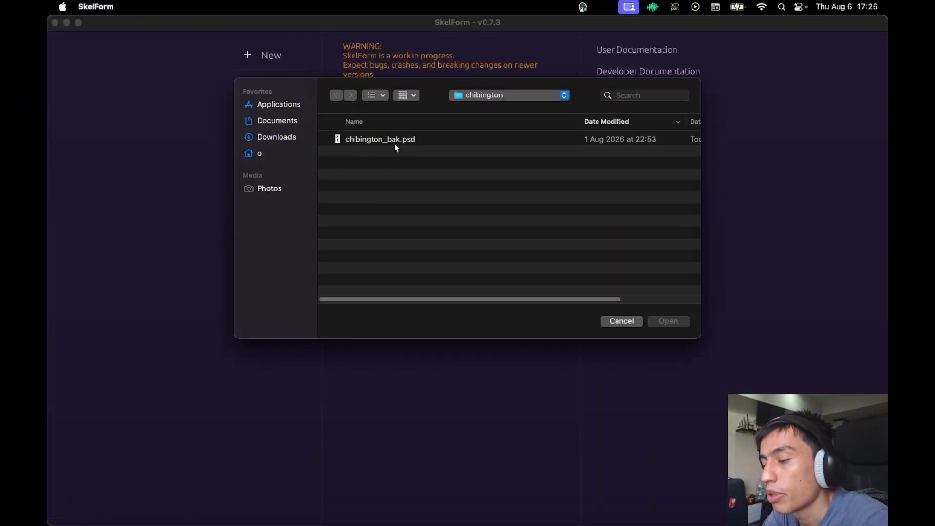
double_click(411, 141)
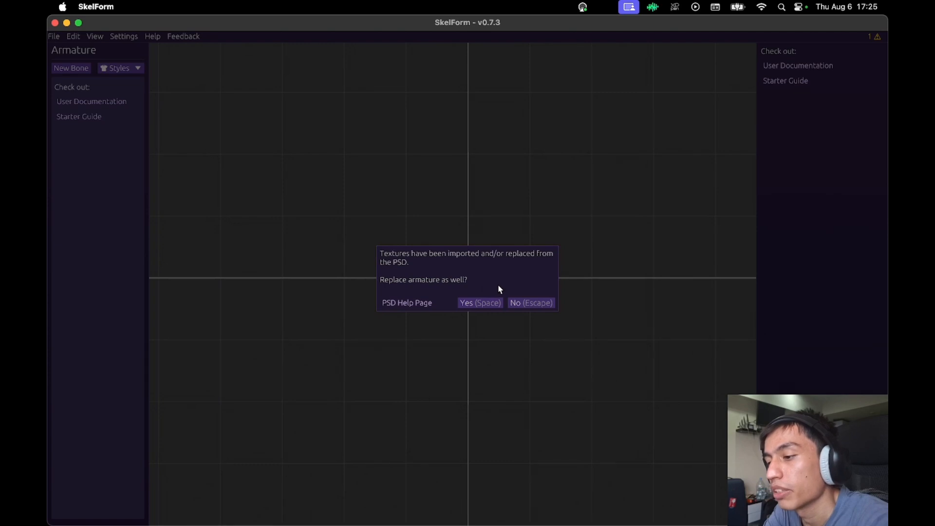
left_click(484, 307)
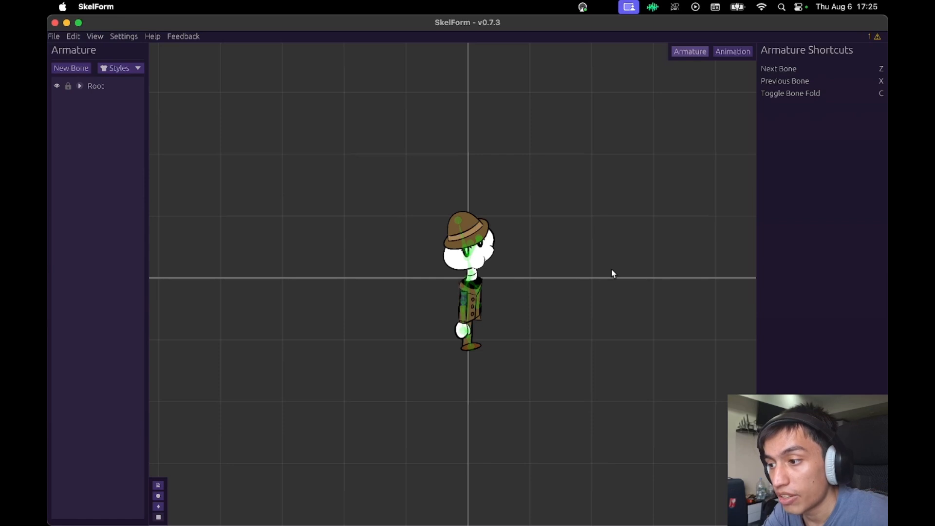
- Expand the Root, Skull, Left Forearm and Left Foot bones and widen the bone list to show full names
scroll(611, 271, "up", 5)
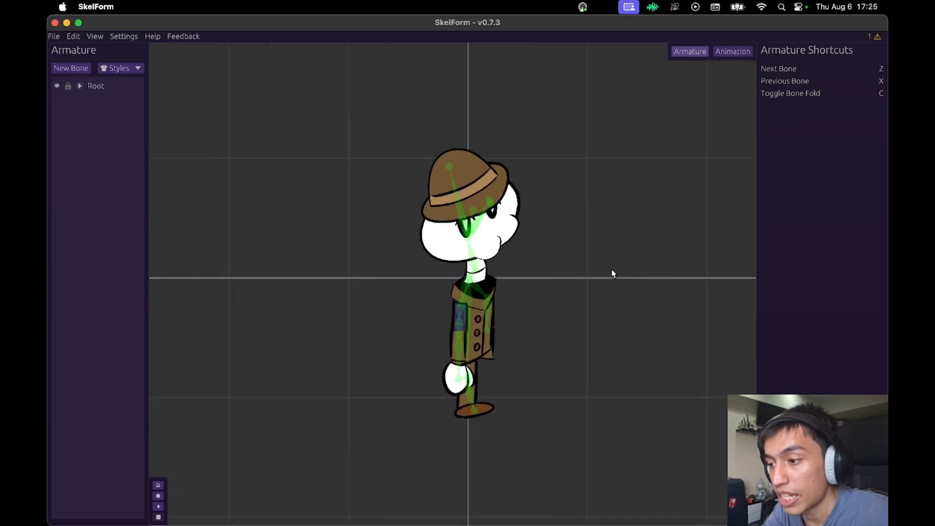
left_click(79, 86)
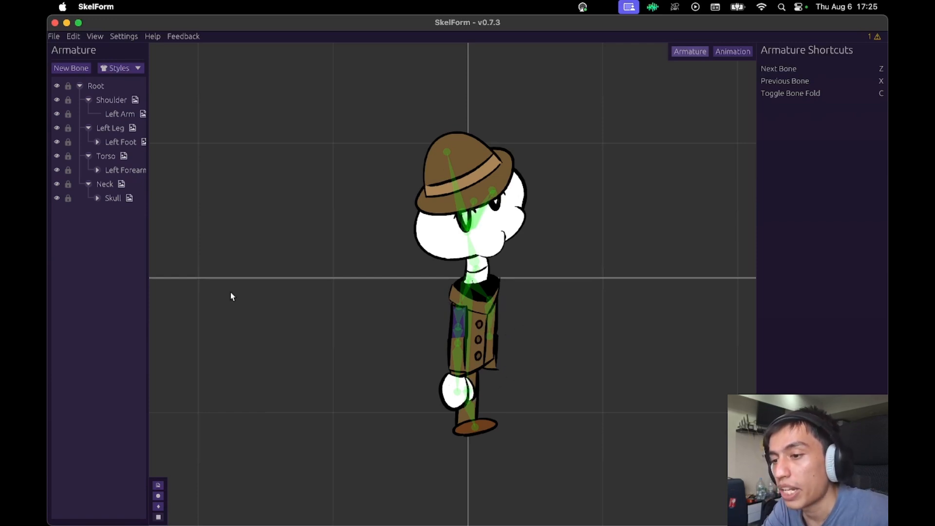
left_click(98, 198)
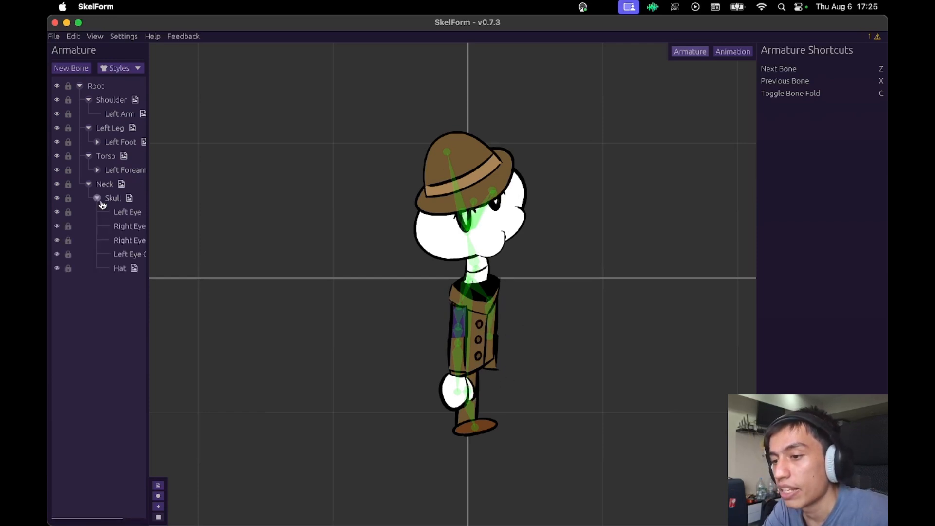
left_click(98, 170)
left_click(98, 142)
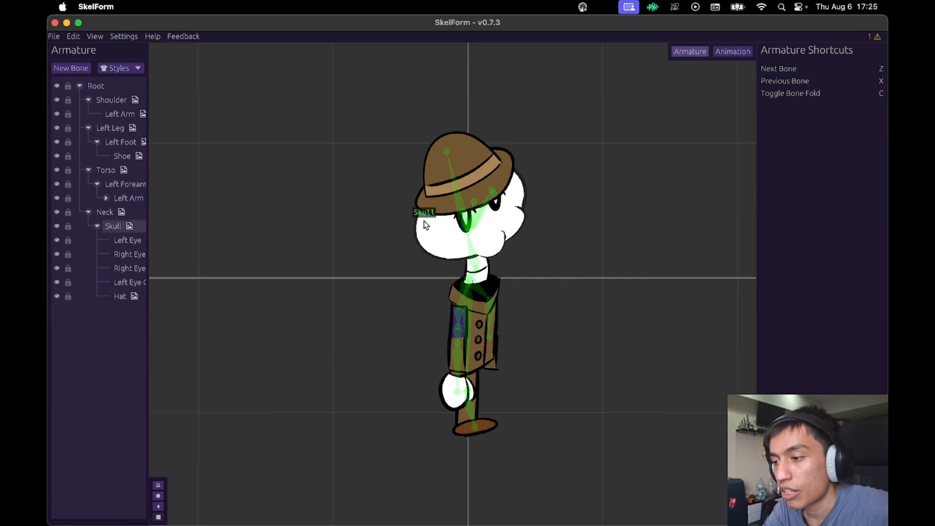
left_click_drag(149, 172, 207, 171)
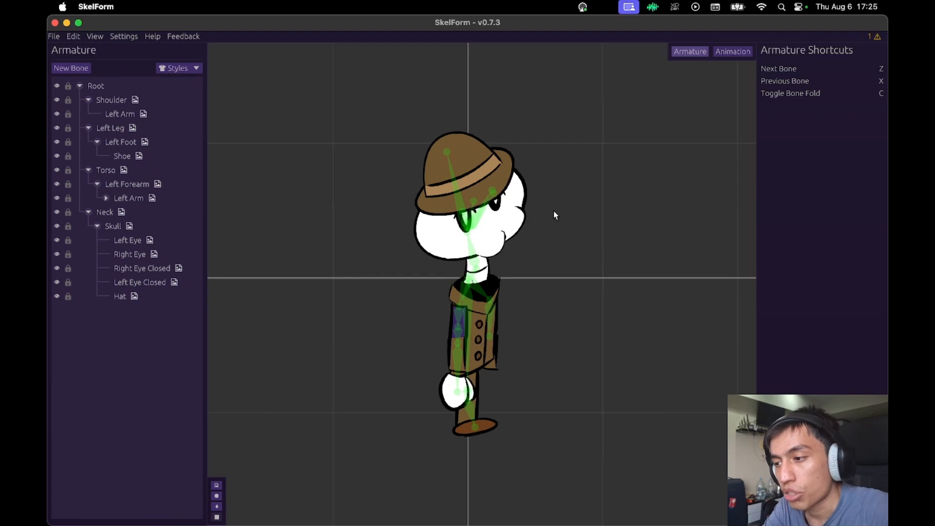
- Inspect the Skull, Left Eye, Right Eye and Left Arm bones one after another and clear the selection
left_click(179, 225)
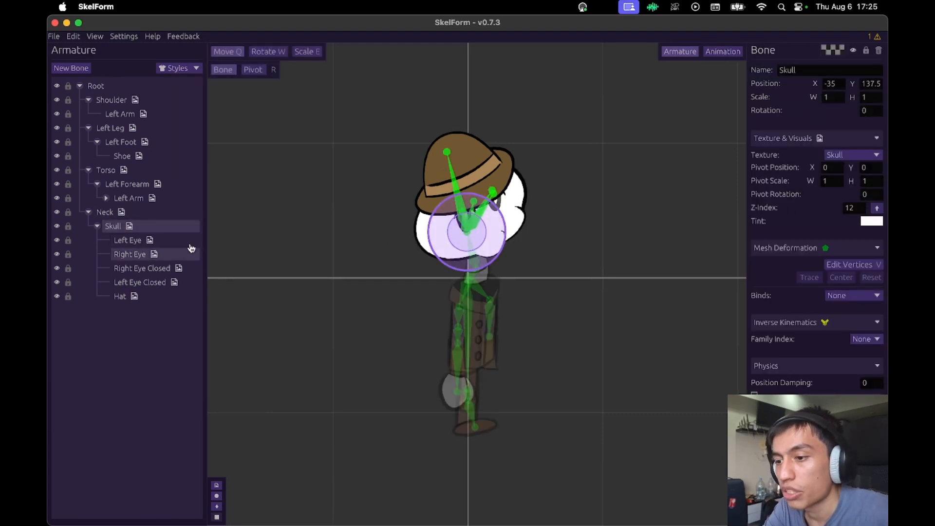
left_click(186, 238)
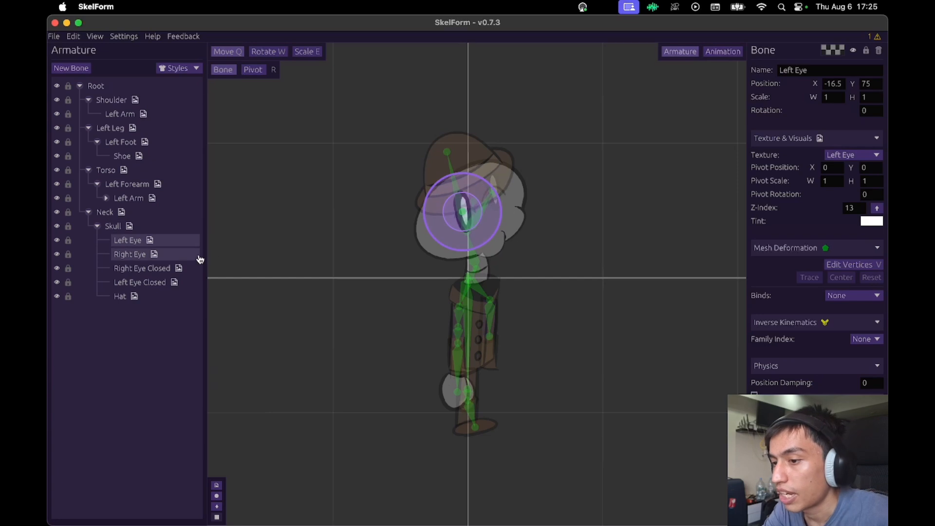
left_click(182, 254)
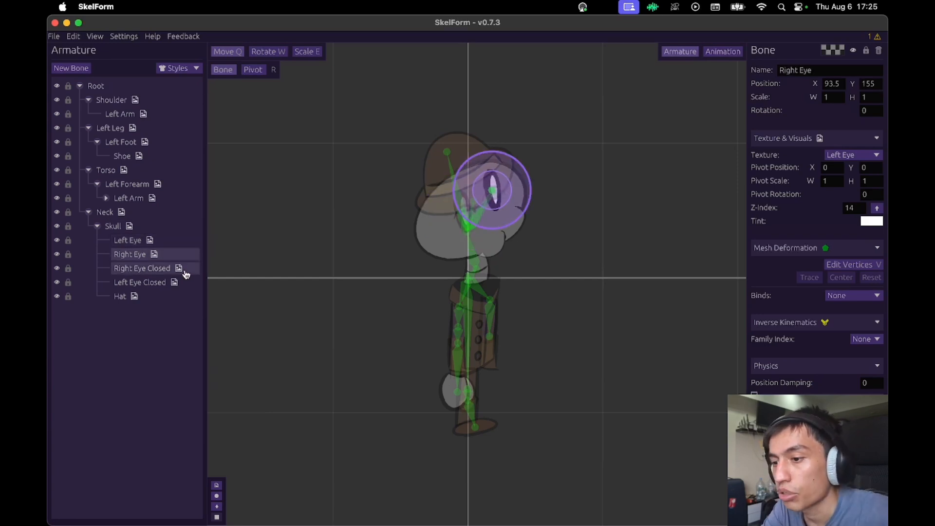
left_click(165, 198)
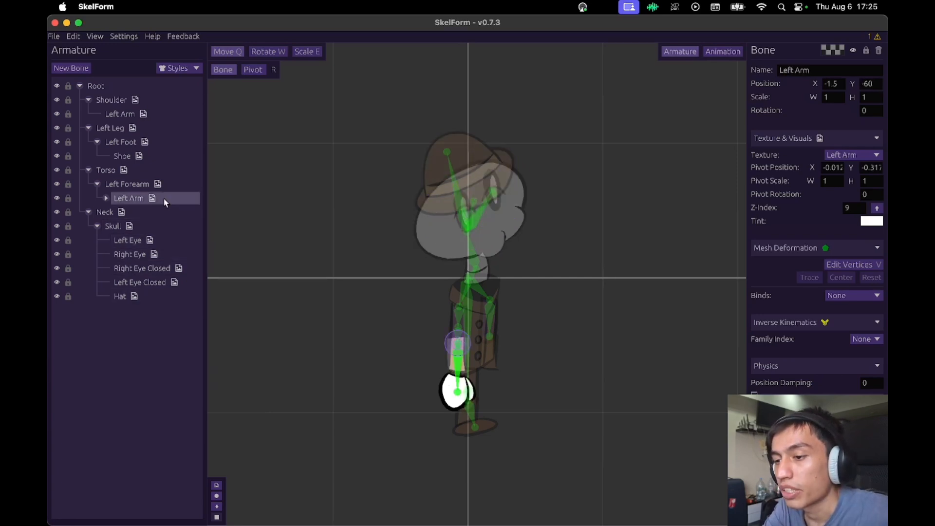
left_click(648, 235)
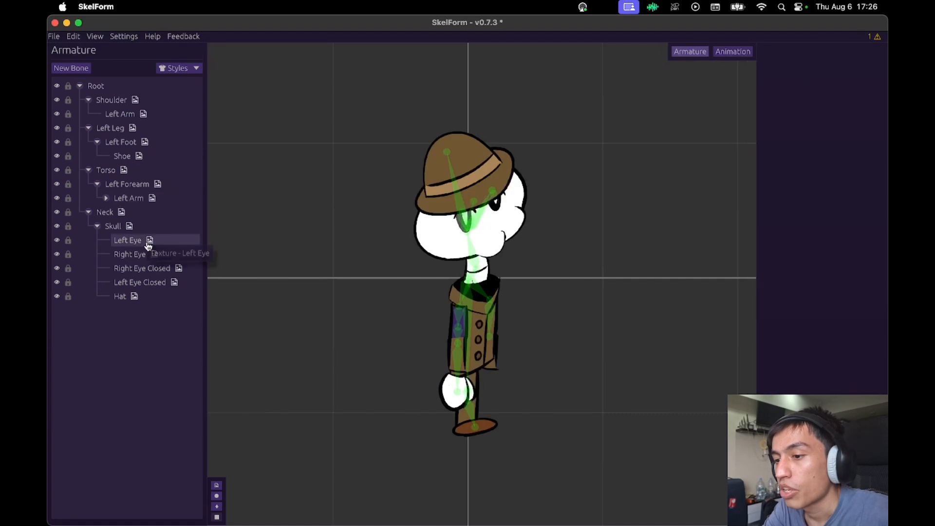
- Collapse the Neck, Torso, Left Leg and Shoulder branches under Root and leave no bone selected
left_click(97, 226)
left_click(88, 212)
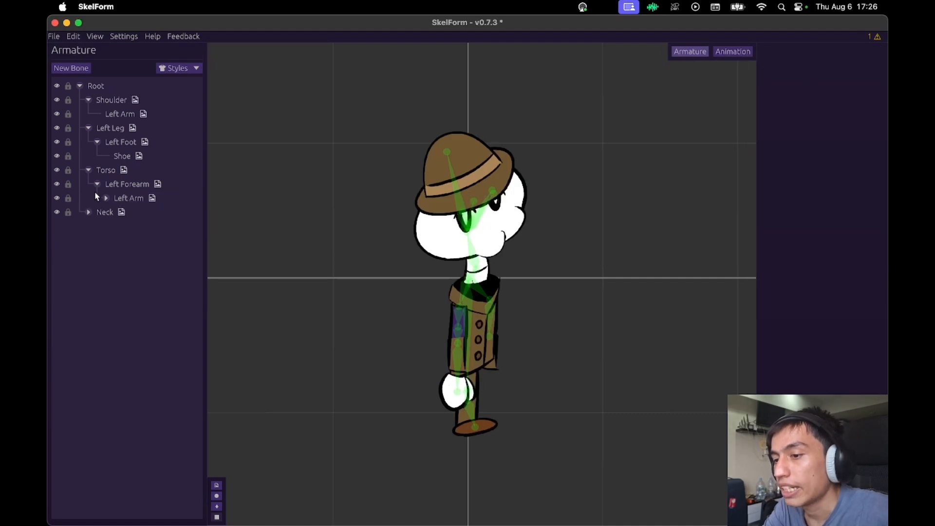
left_click(97, 185)
left_click(89, 170)
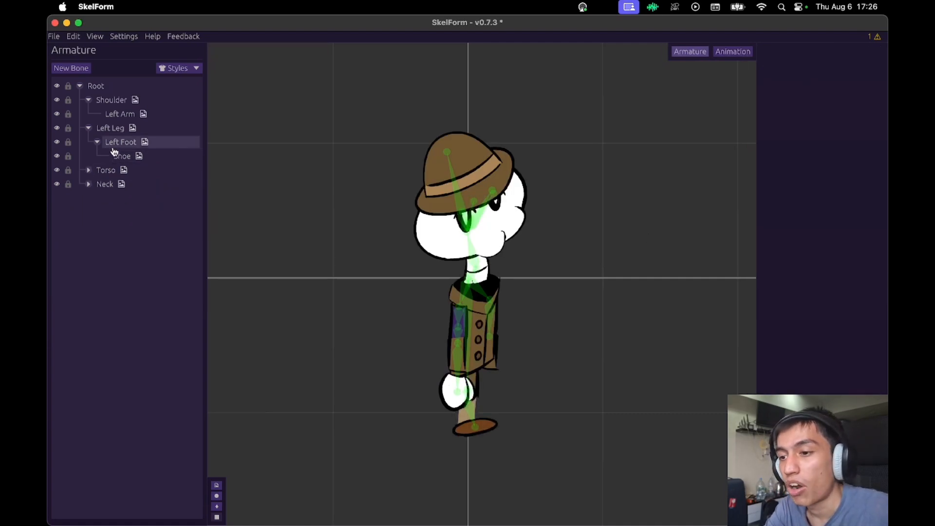
left_click(97, 141)
left_click(89, 127)
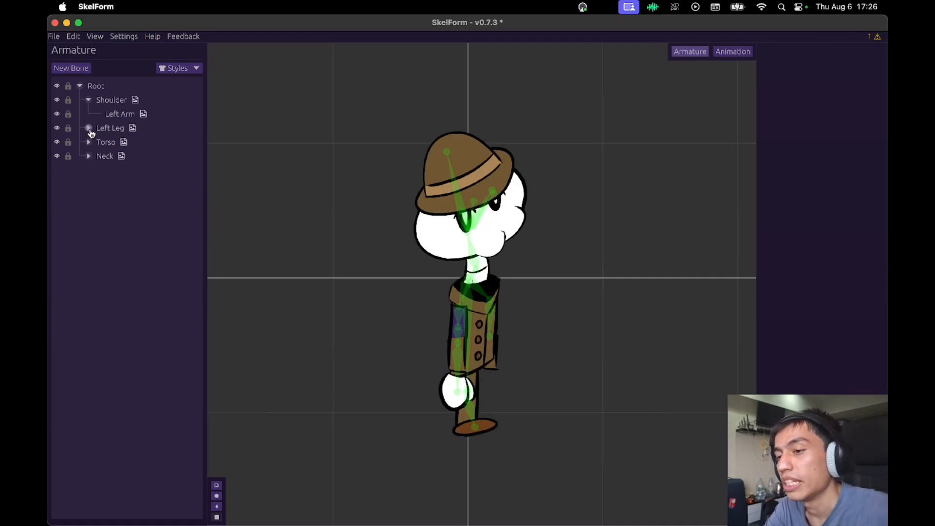
left_click(138, 117)
left_click(99, 89)
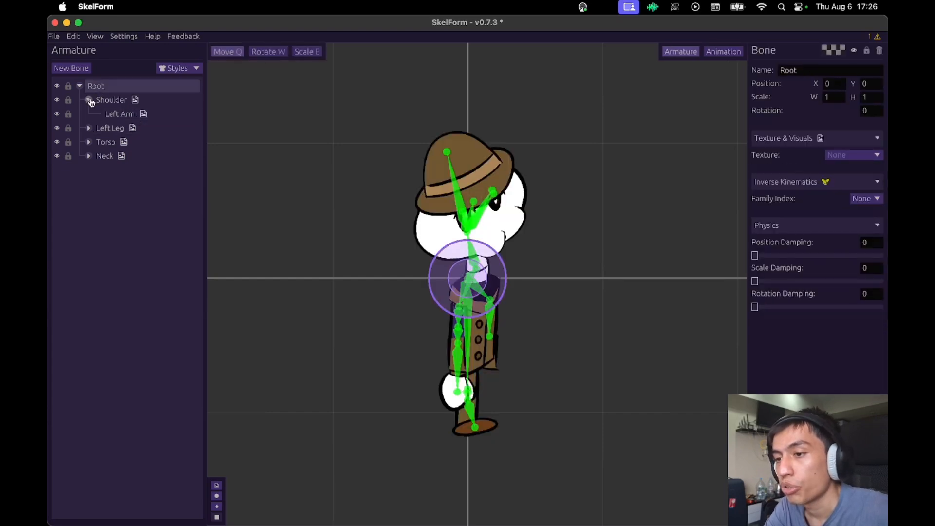
left_click(88, 100)
left_click(349, 191)
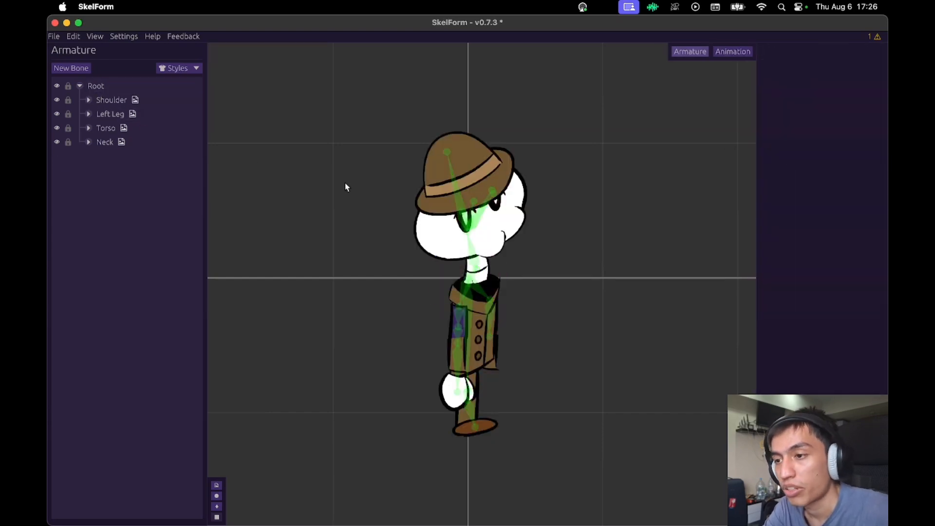
- Open the styles setup and review the textures in the Skelson Coat and Skelson Pants styles
left_click(199, 70)
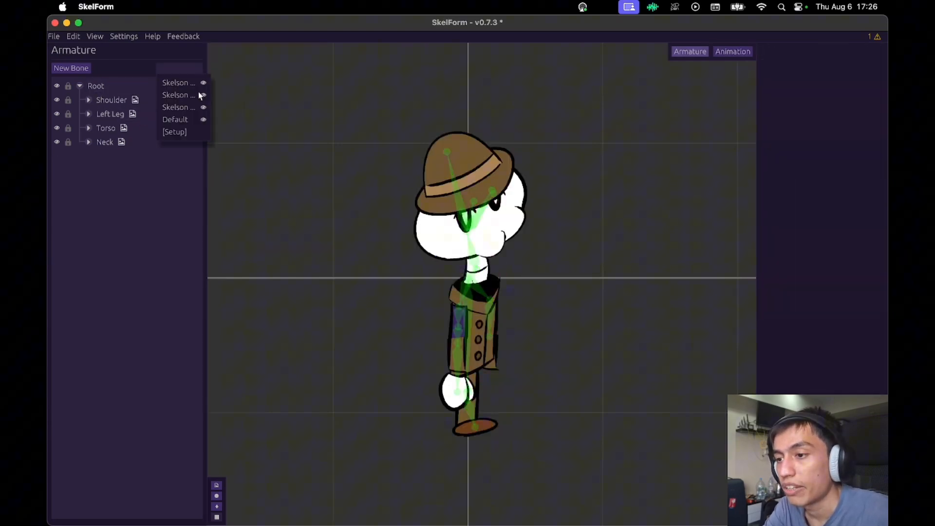
left_click(187, 133)
left_click(315, 188)
left_click(330, 202)
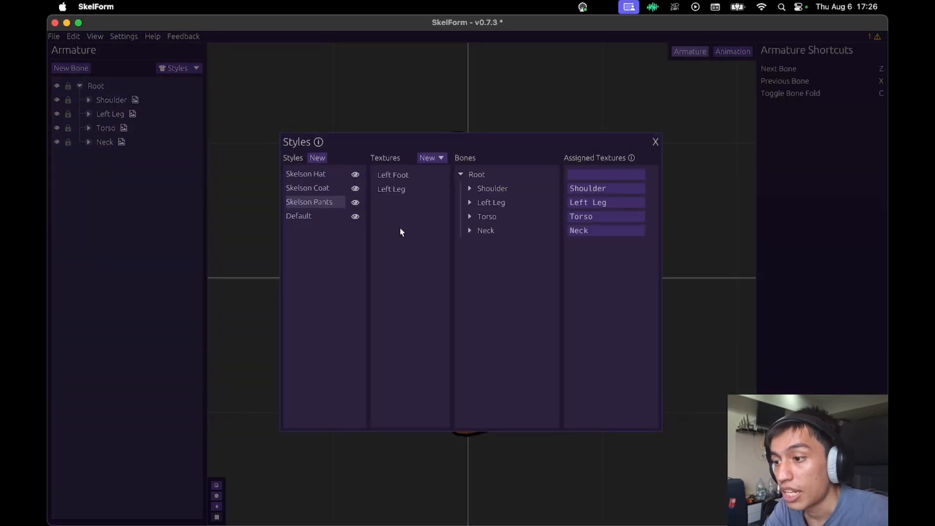
mouse_move(324, 219)
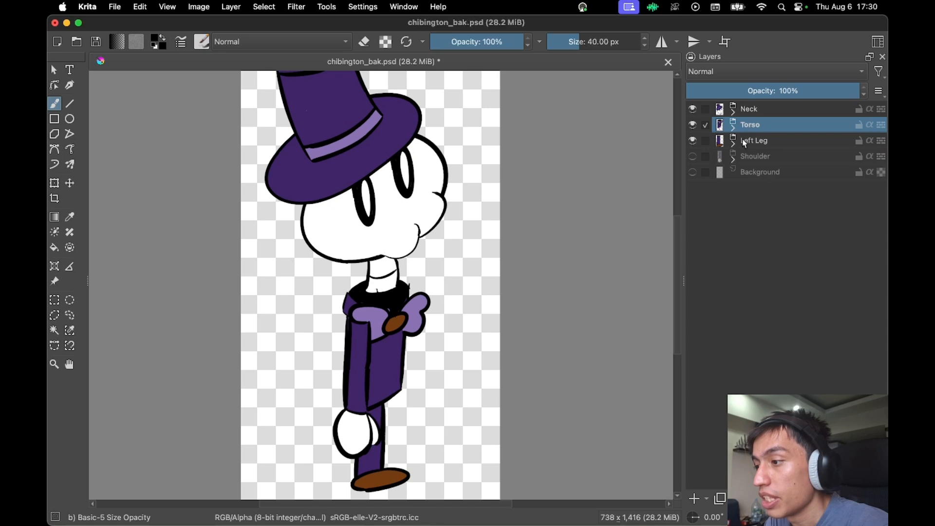
- In Krita, examine the contents of the Neck layer group and its nested Skull group
left_click(733, 113)
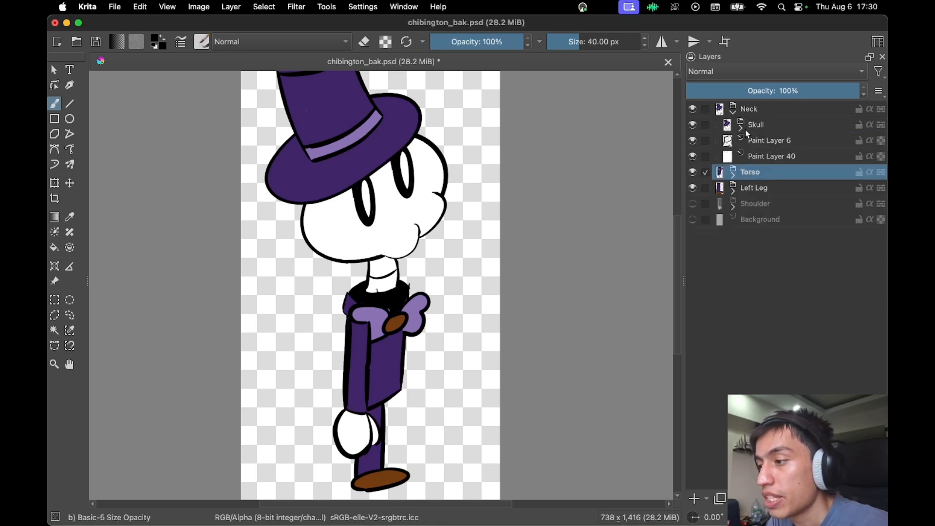
left_click(741, 129)
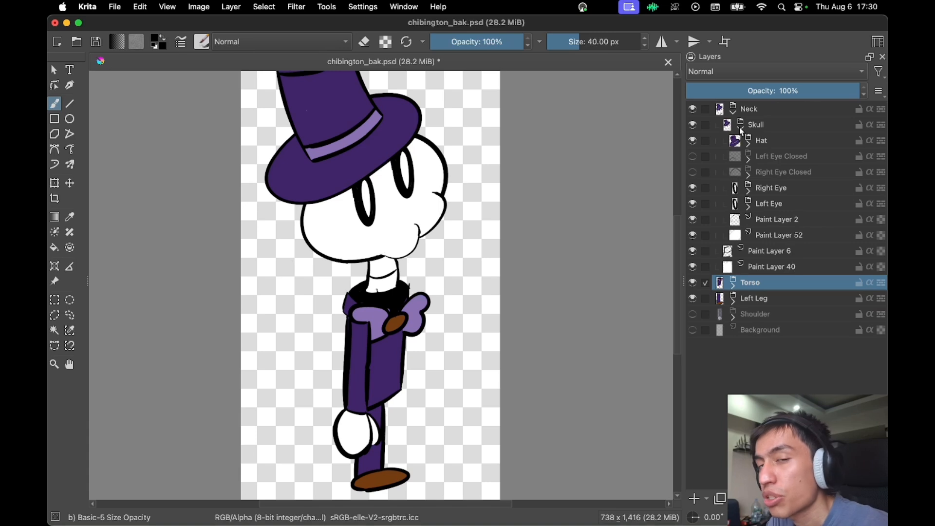
left_click(741, 129)
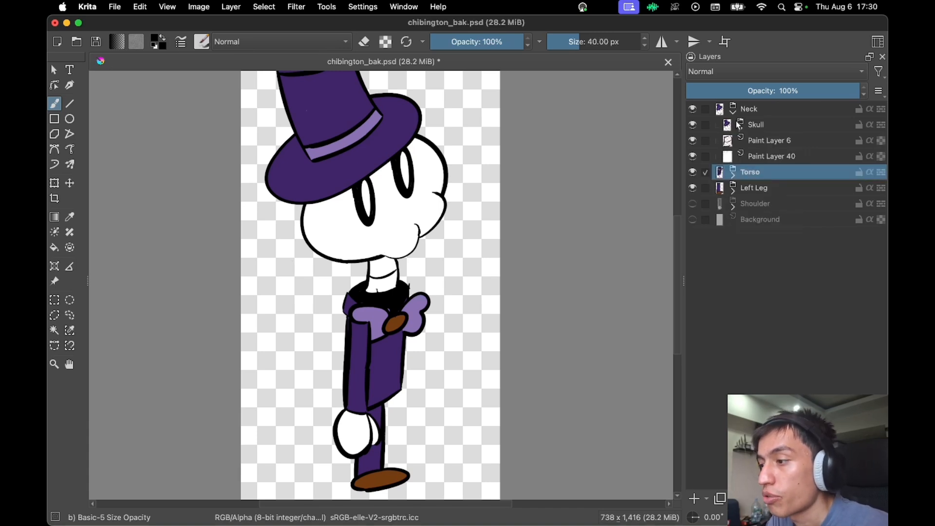
left_click(745, 112)
mouse_move(779, 128)
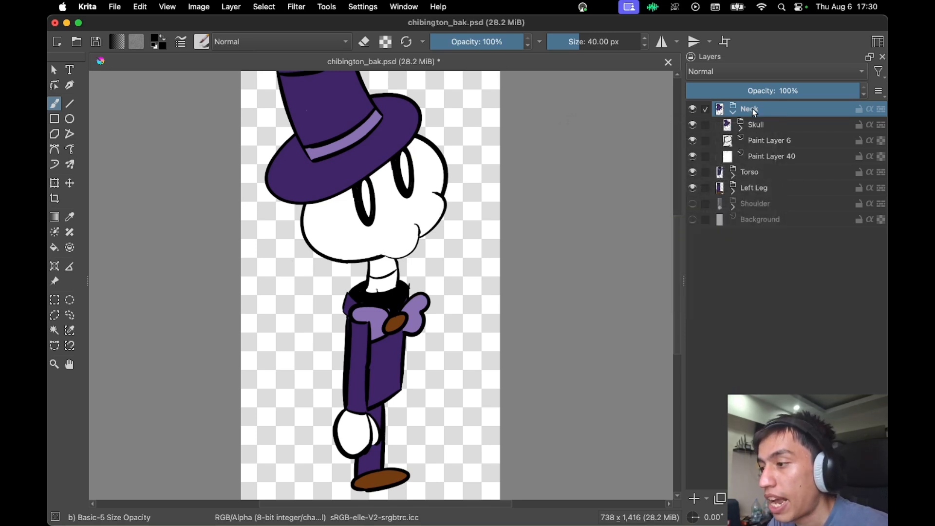
mouse_move(743, 132)
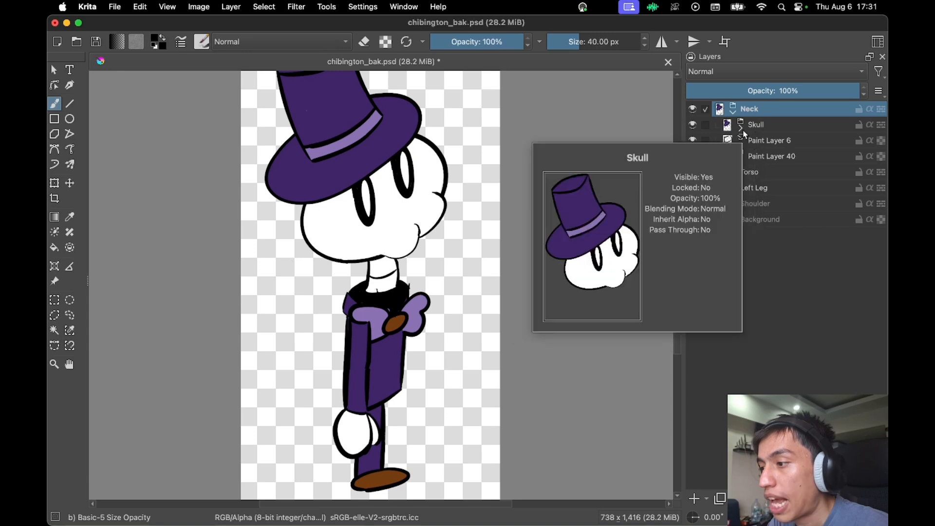
- Compare the nested Skull group with Paint Layer 6 and Paint Layer 40 inside the Neck group
left_click(754, 131)
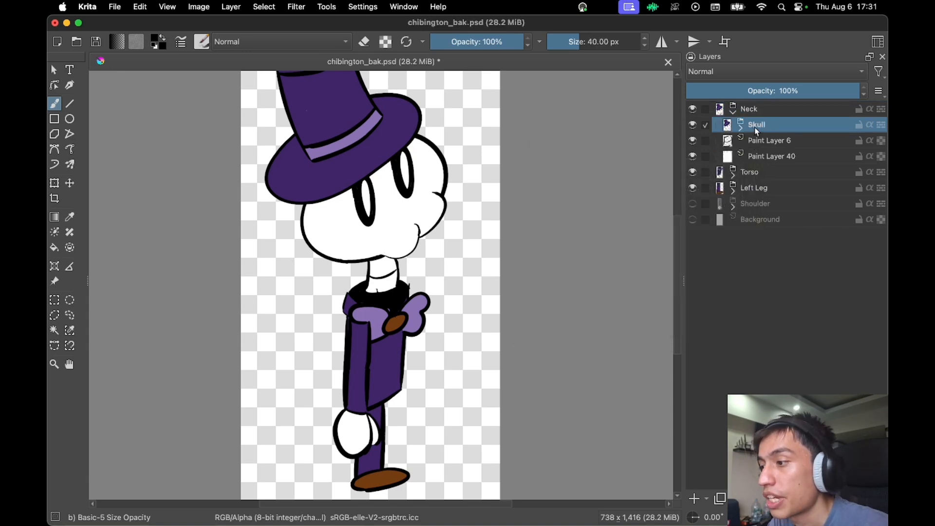
mouse_move(770, 146)
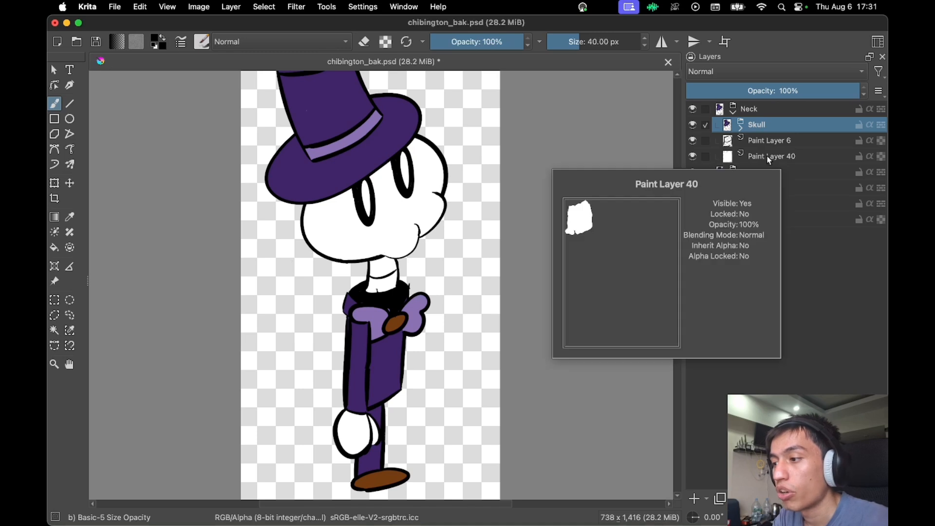
left_click(769, 147)
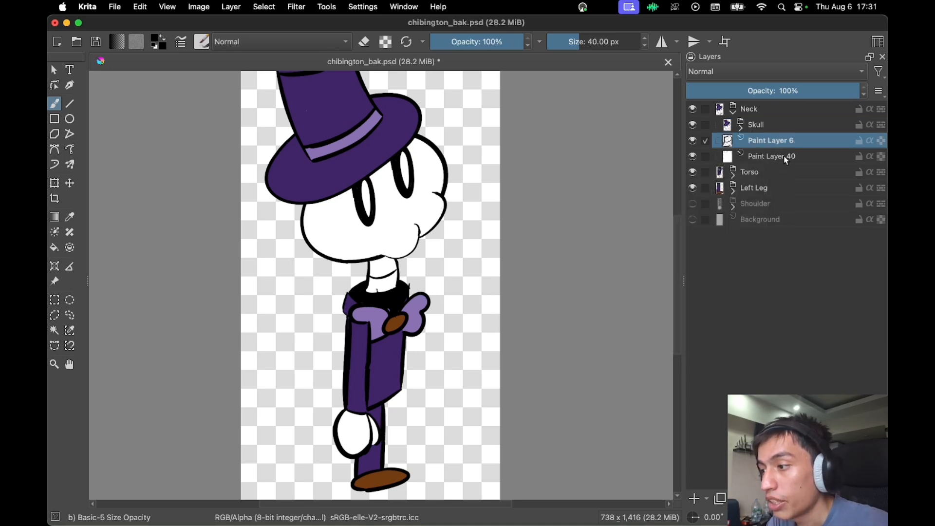
left_click(786, 159)
left_click(788, 147)
left_click(789, 156)
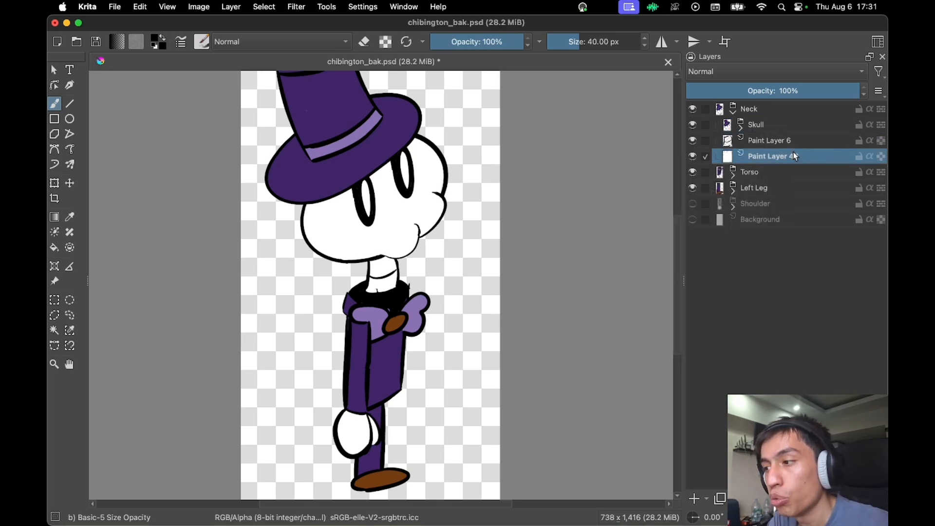
- Switch back to SkelForm and reopen the styles setup
mouse_move(584, 521)
left_click(612, 507)
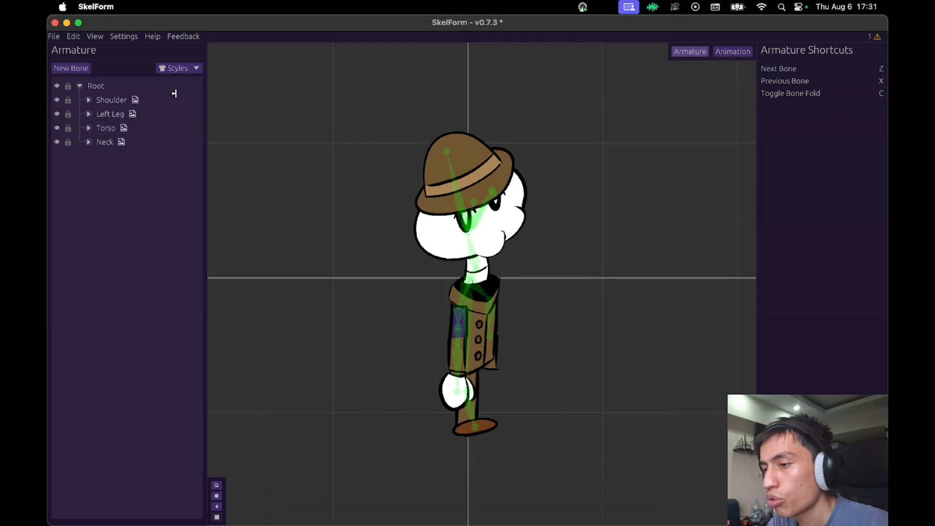
left_click(175, 69)
left_click(181, 135)
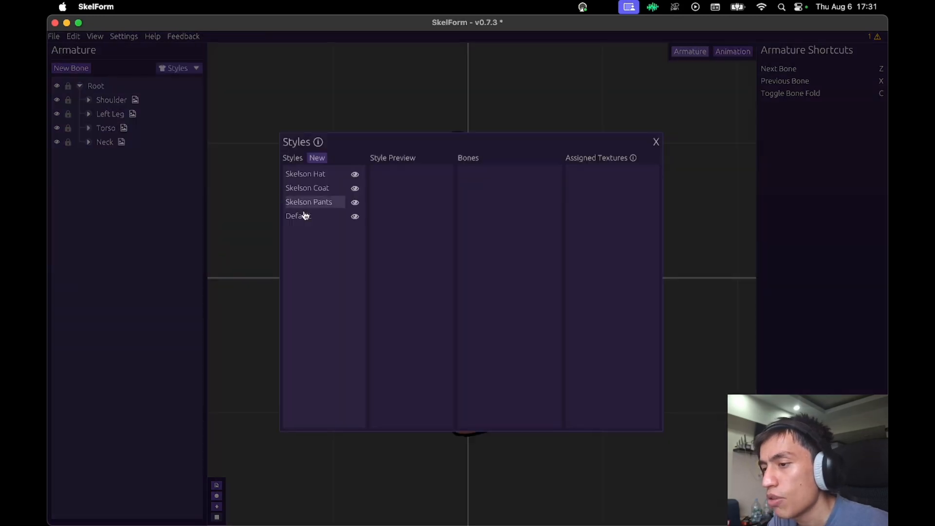
- Review the Default style's textures and compare them with Paint Layer 6 and Paint Layer 40 of the Neck group in Krita
left_click(306, 215)
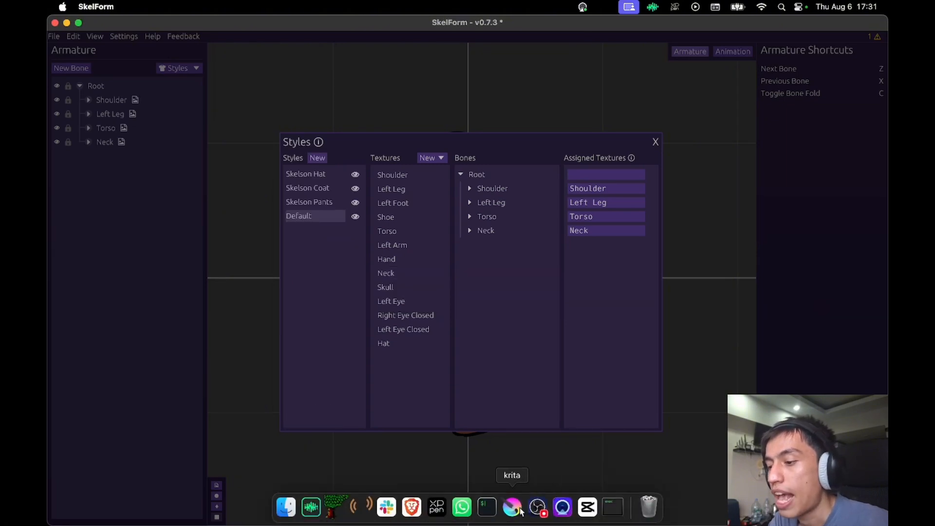
left_click(512, 506)
left_click(789, 141)
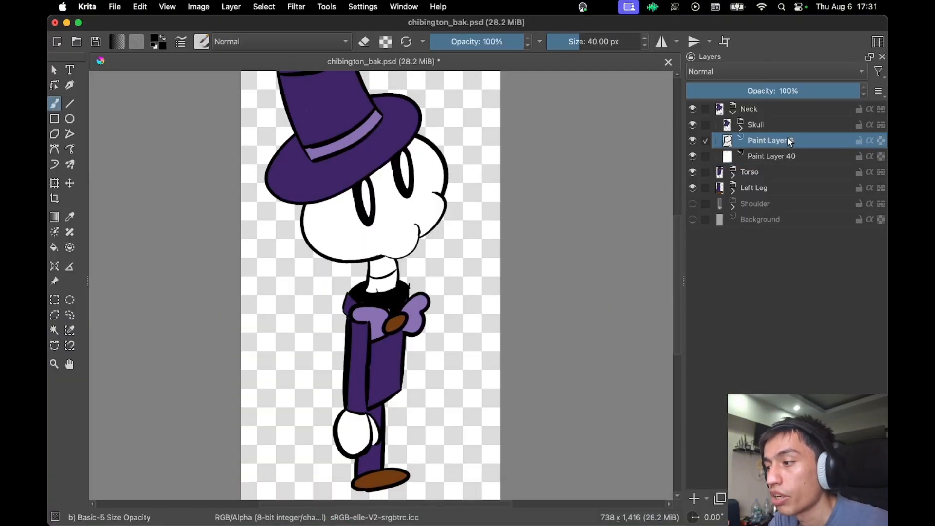
left_click(797, 157)
left_click(800, 144)
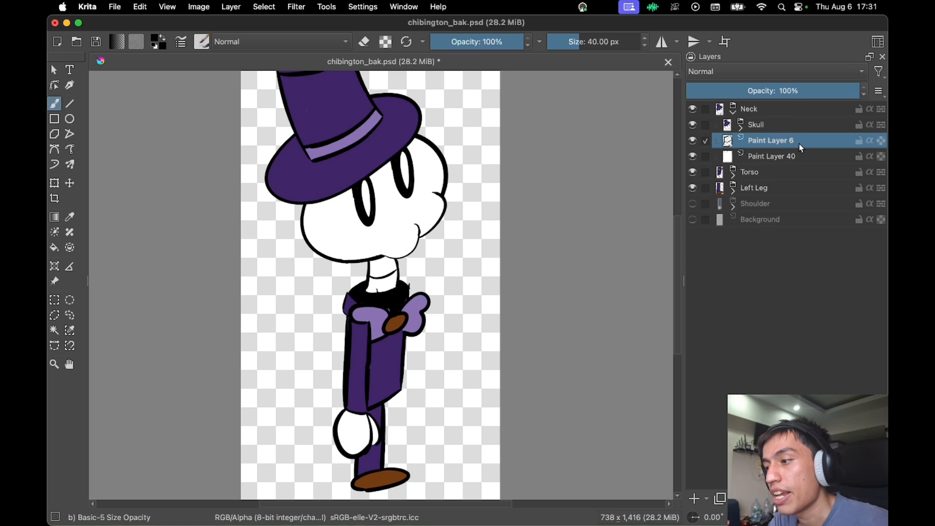
left_click(777, 113)
left_click(784, 142)
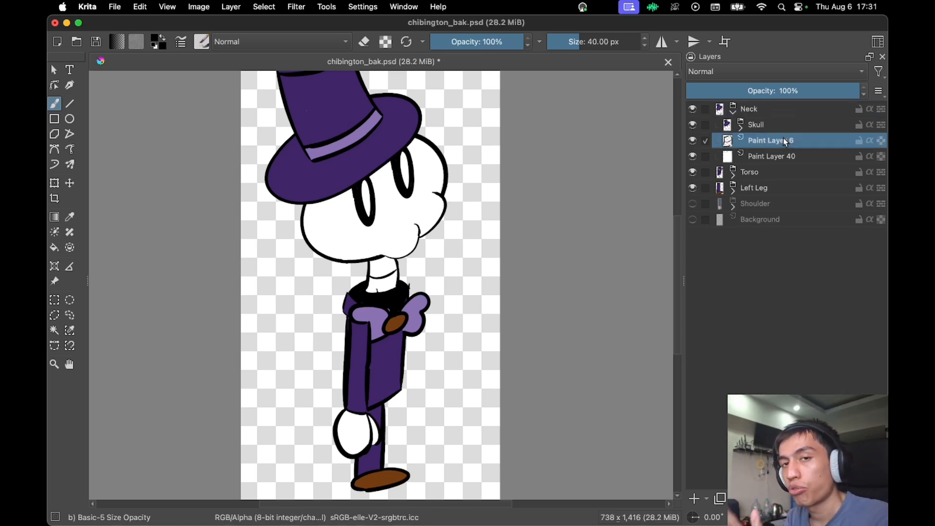
- Expand the Skull group and examine its nested Right Eye, Left Eye, Hat and closed-eye groups
left_click(740, 126)
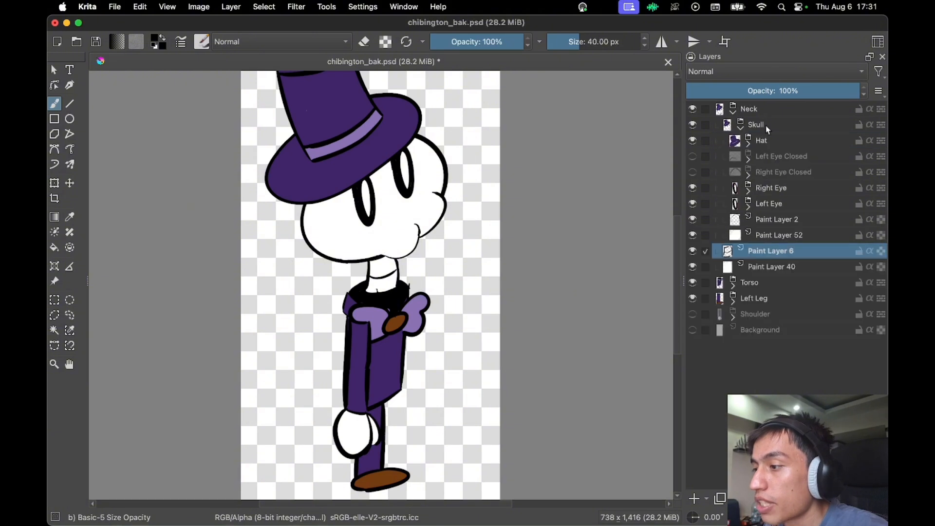
left_click(762, 125)
left_click(768, 195)
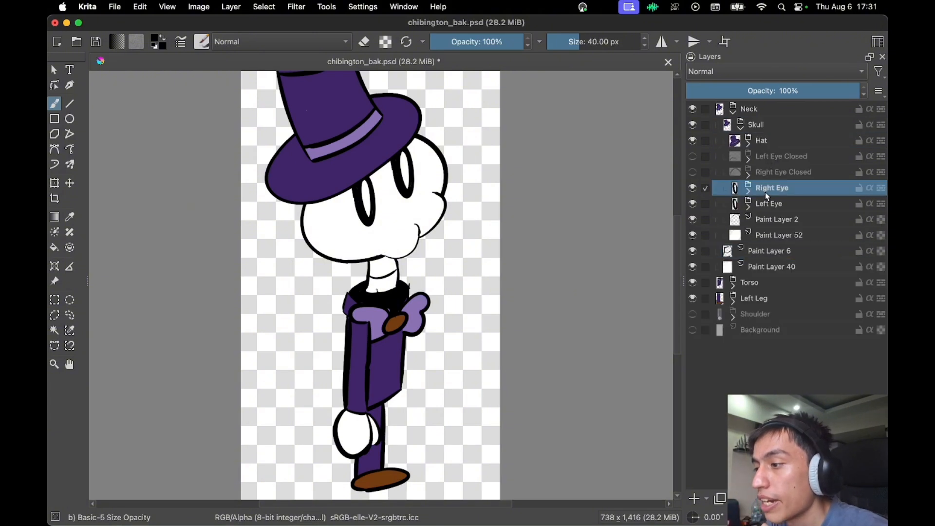
left_click(769, 205)
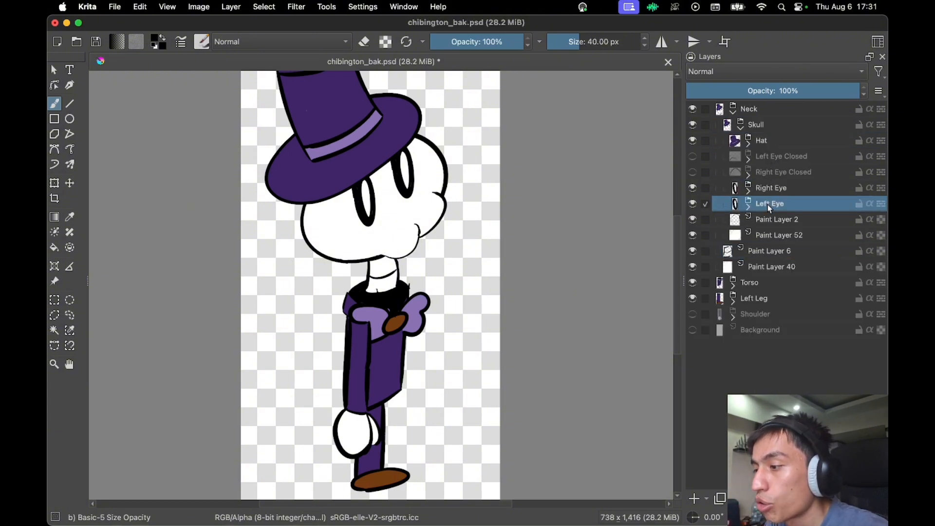
left_click(773, 193)
left_click(774, 201)
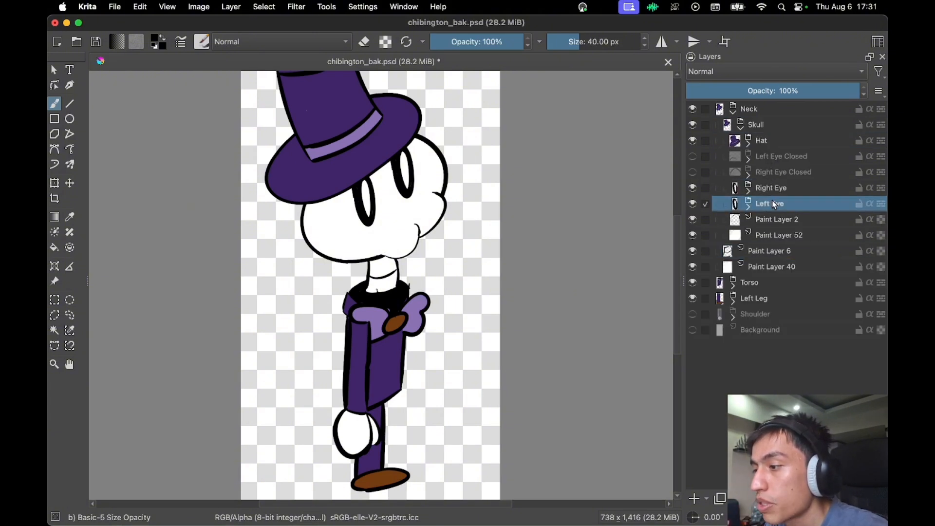
left_click(767, 146)
left_click(776, 161)
left_click(780, 176)
left_click(783, 165)
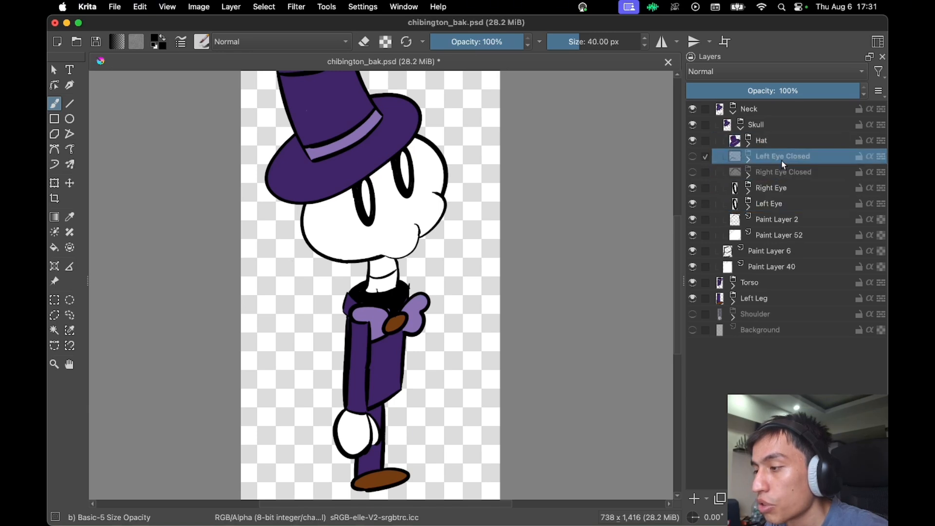
- Inspect Paint Layer 2 and Paint Layer 52 inside the Skull group, and switch back to SkelForm
left_click(779, 225)
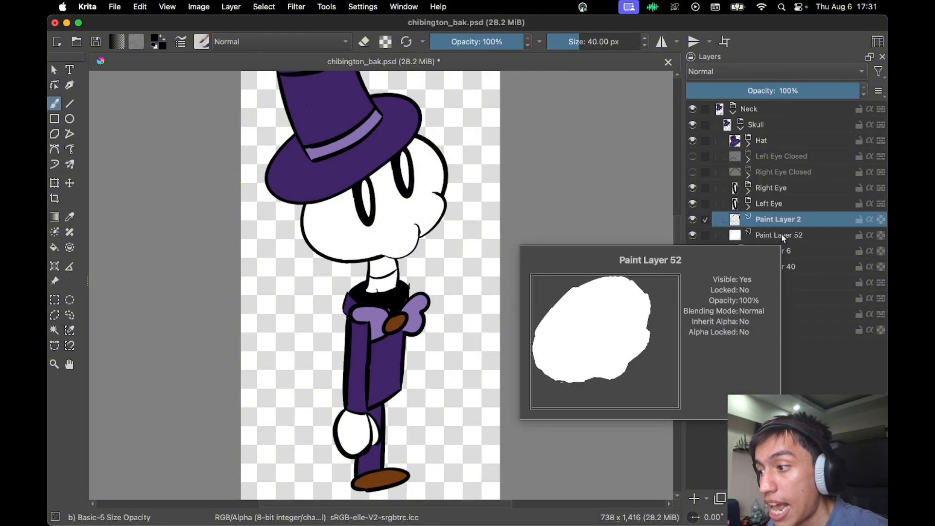
left_click(780, 235)
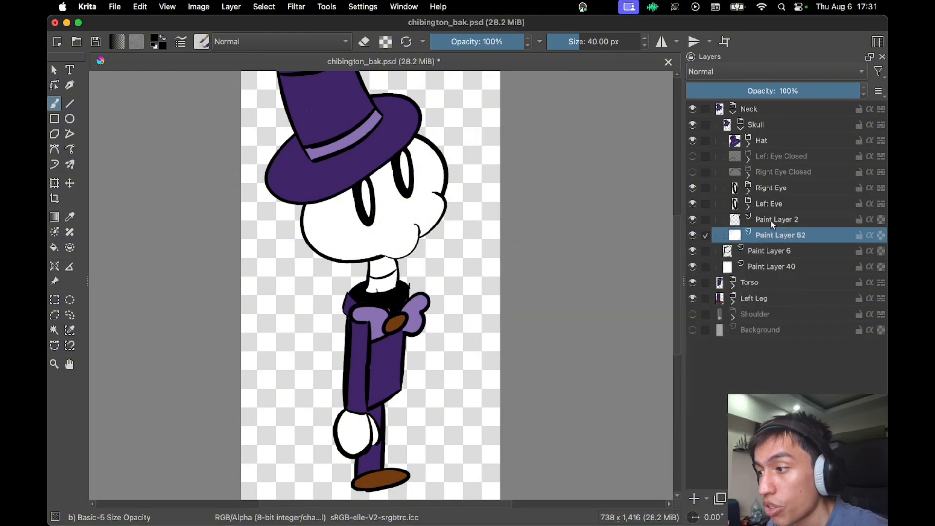
left_click(773, 222)
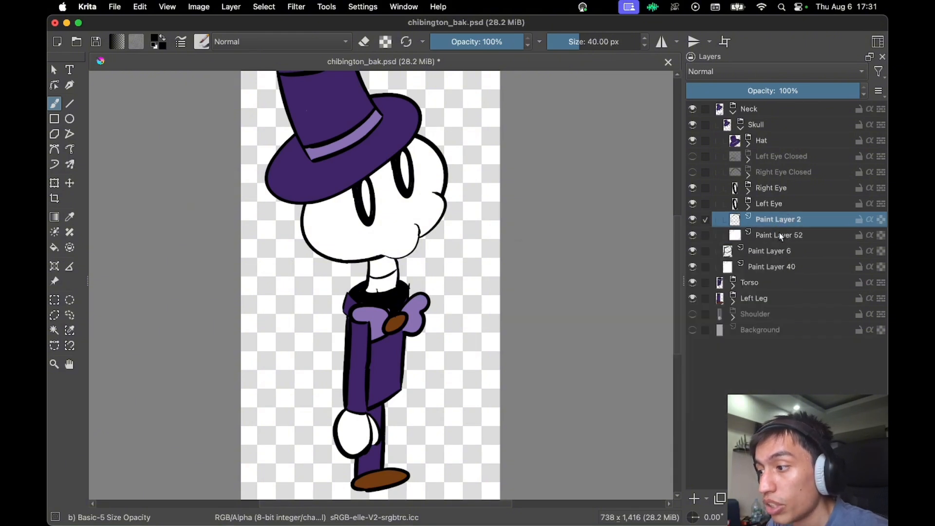
left_click(741, 127)
left_click(742, 128)
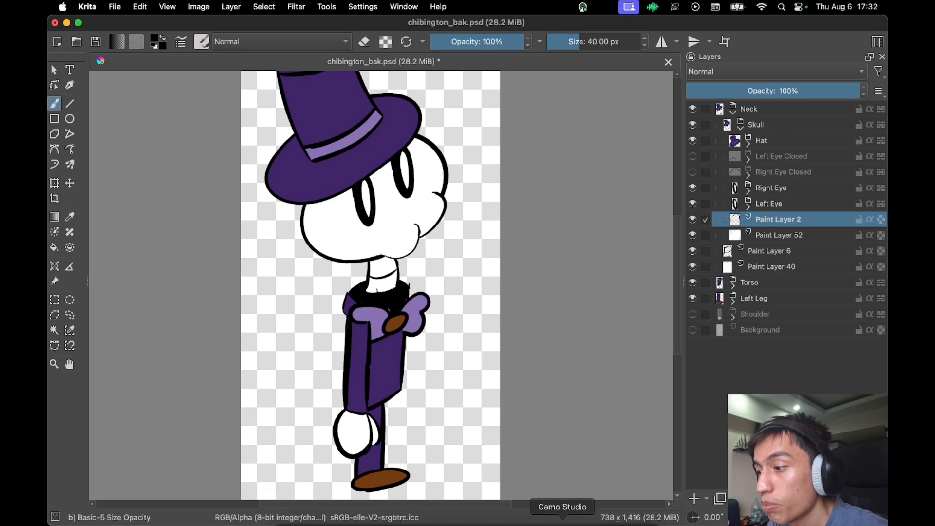
left_click(613, 506)
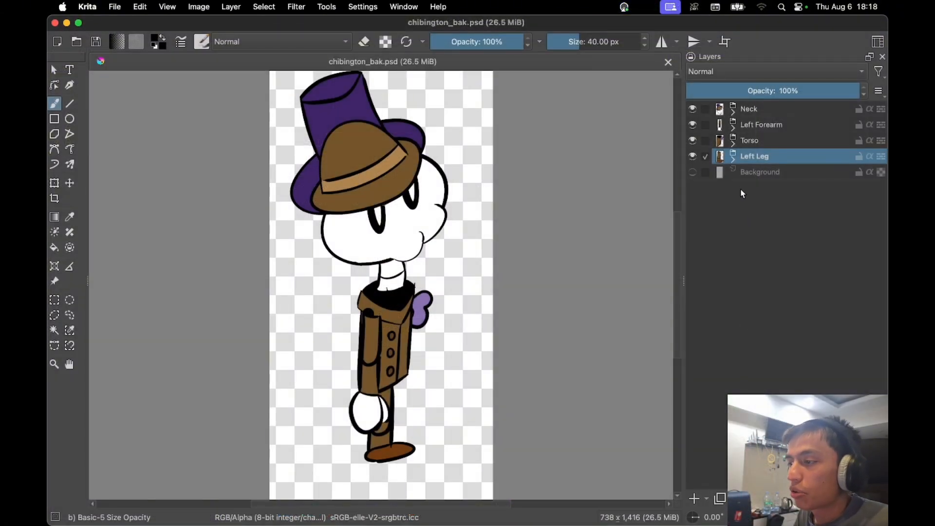
- In Krita, expand the Left Leg group and examine its paint layers, $pivot layer and $"Skelson Pants" group
left_click(733, 160)
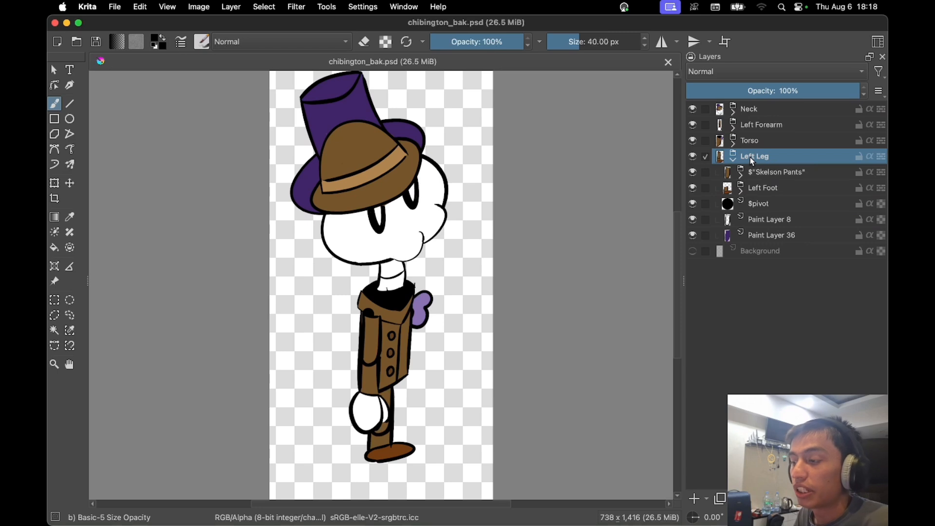
mouse_move(773, 220)
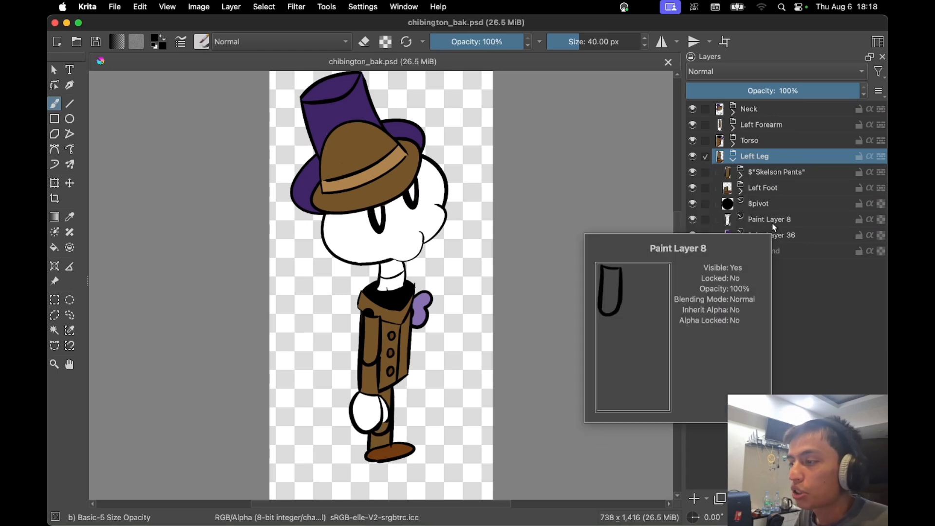
mouse_move(781, 188)
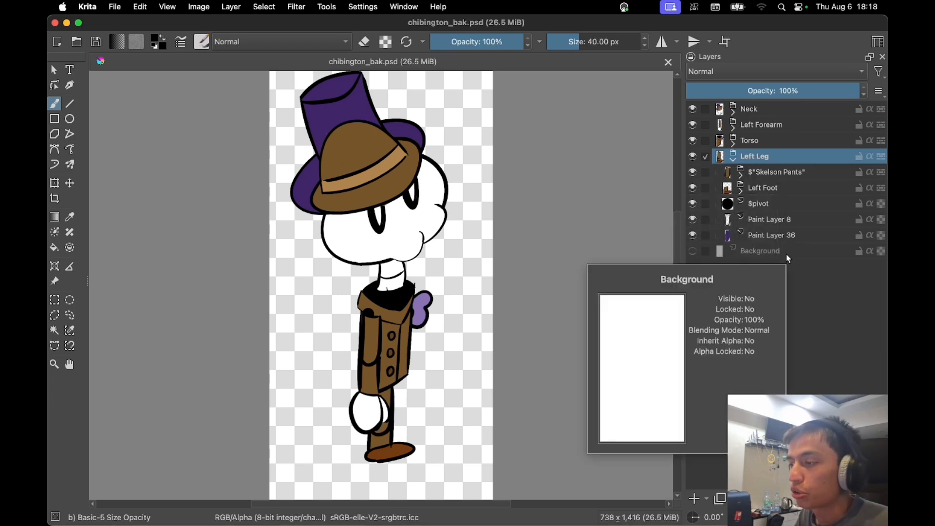
left_click(752, 209)
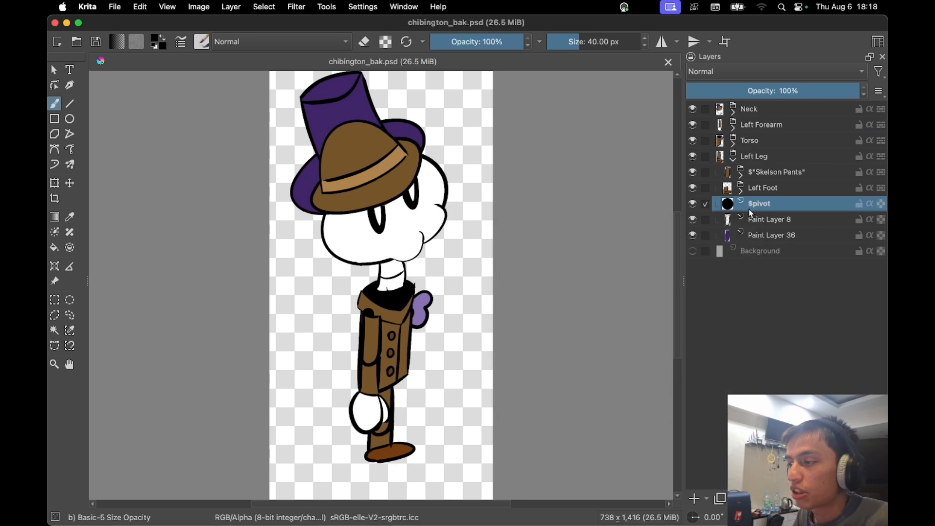
mouse_move(751, 179)
mouse_move(753, 207)
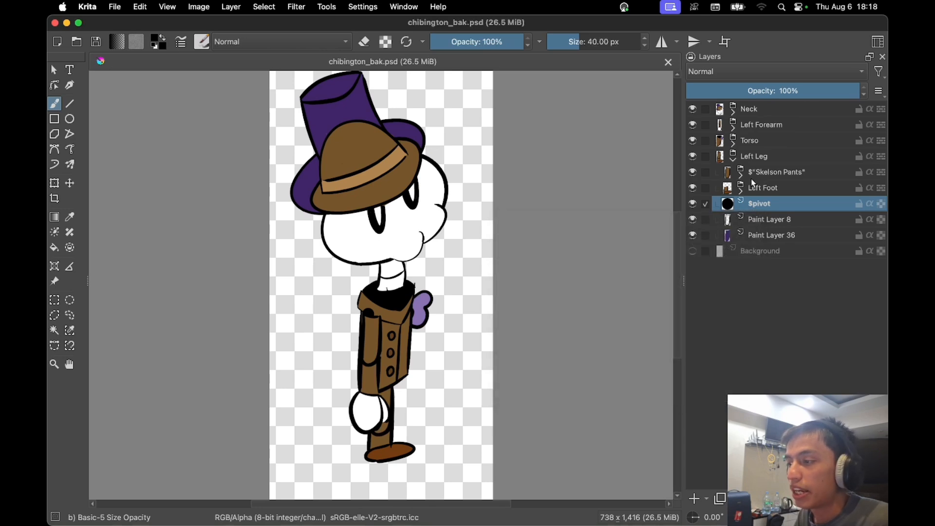
left_click(788, 176)
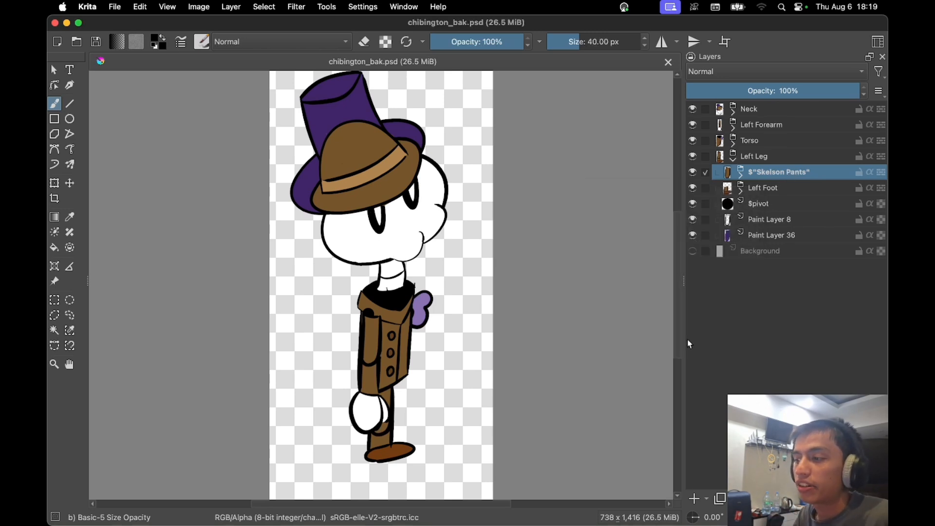
- Switch to SkelForm, open the styles setup and review the textures in the Skelson Pants style
mouse_move(540, 520)
left_click(588, 509)
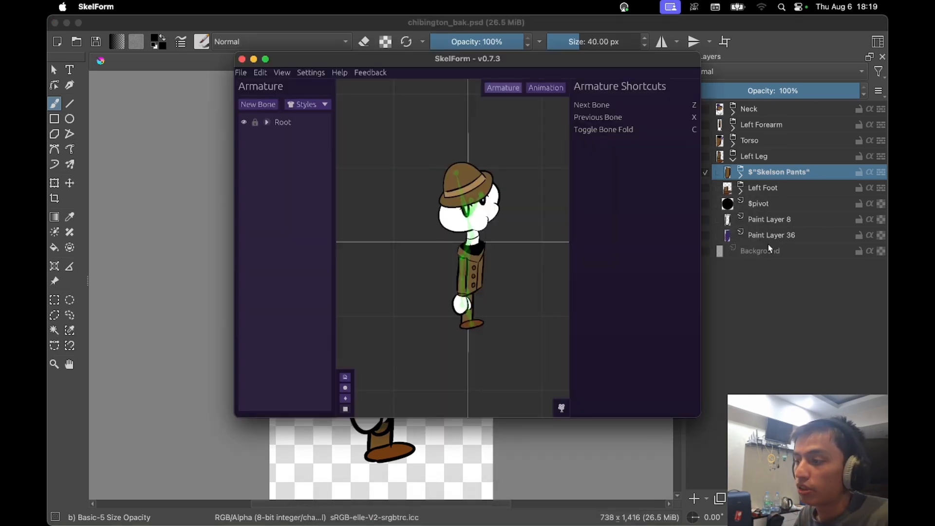
left_click(325, 105)
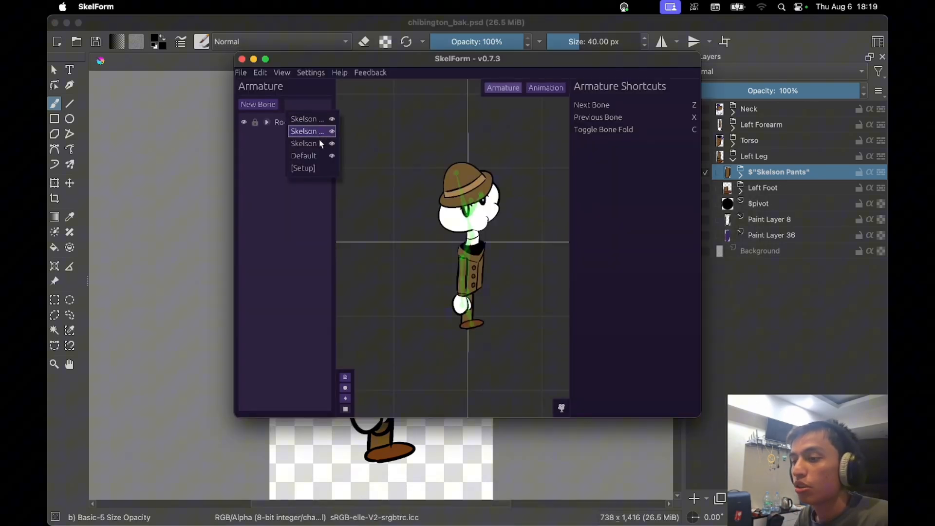
left_click(321, 169)
left_click(327, 169)
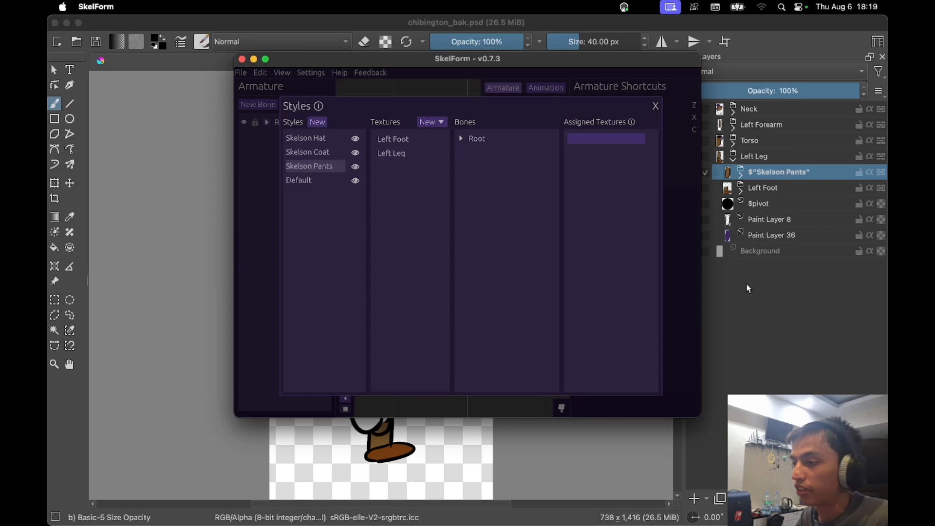
- Return to Krita, expand the Left Leg's $"Skelson Pants" group and inspect its Paint Layer 8
left_click(738, 177)
left_click(740, 173)
left_click(759, 193)
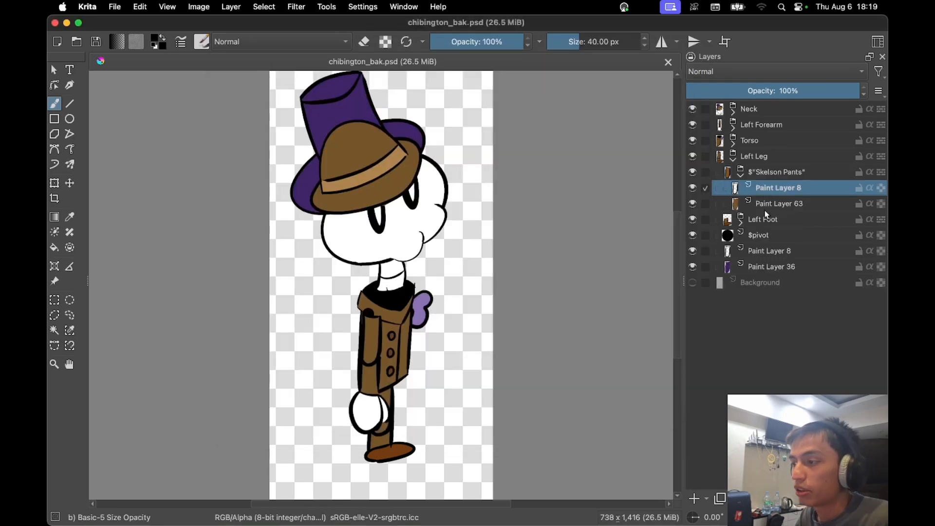
- Examine the $"Skelson Pants" group and its outline layer inside Left Foot, and check the Left Foot texture in SkelForm's styles setup
left_click(740, 222)
left_click(748, 239)
left_click(747, 254)
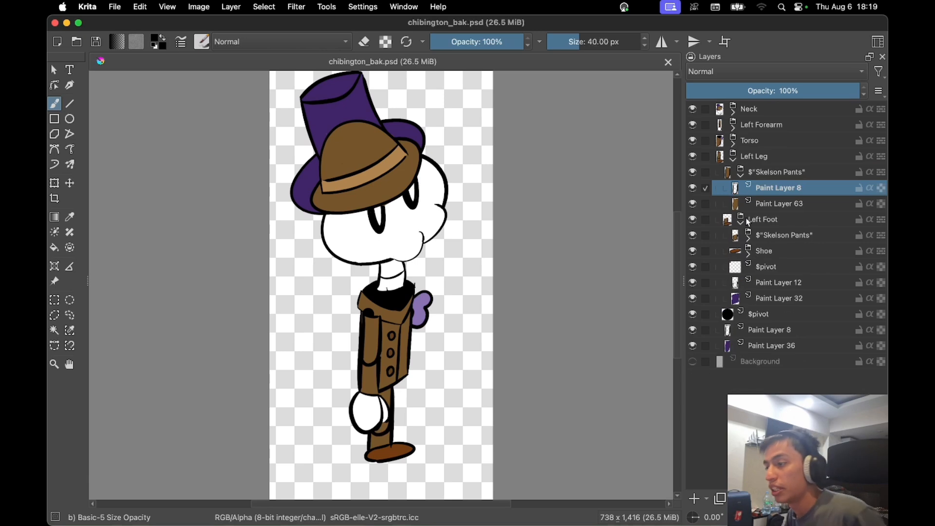
left_click(746, 219)
left_click(771, 237)
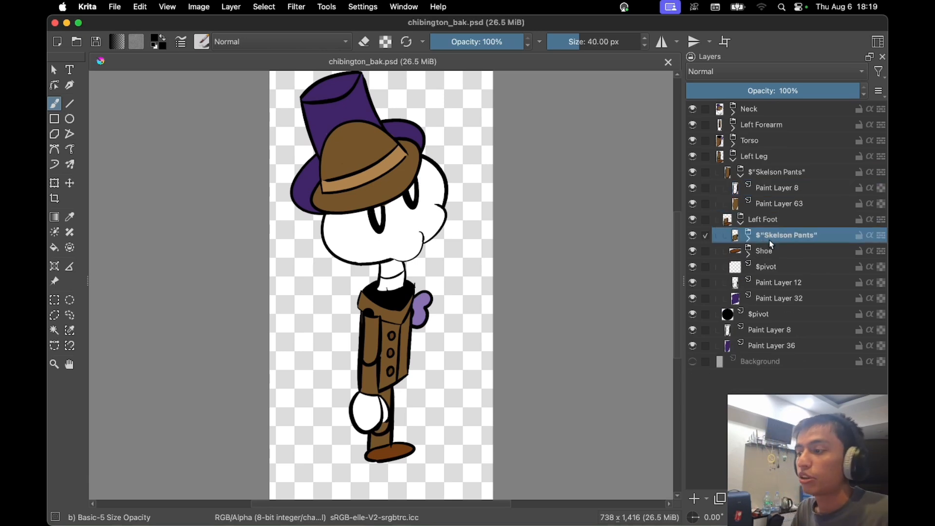
left_click(748, 238)
left_click(770, 256)
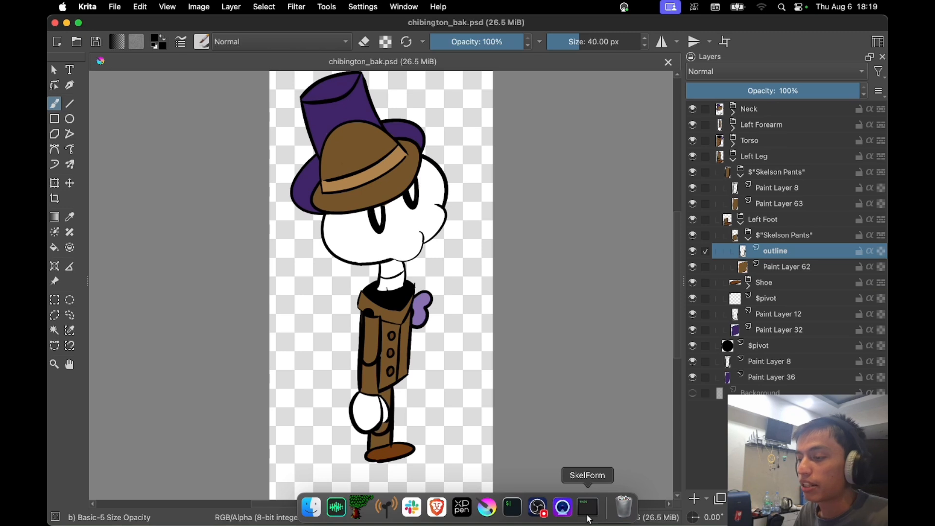
left_click(590, 519)
left_click(409, 140)
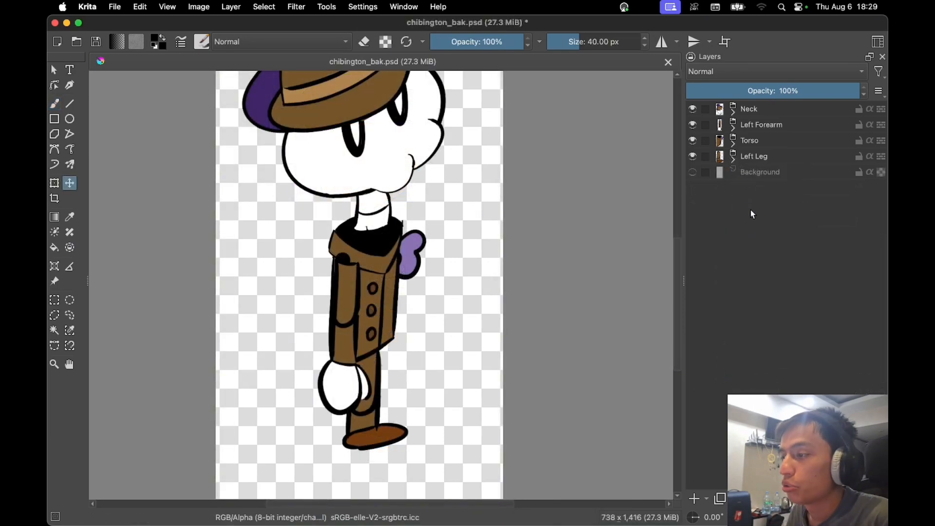
- In Krita's Torso group, examine the $"Skelson Coat" group and its Paint Layer 7, and collapse Torso
left_click(732, 142)
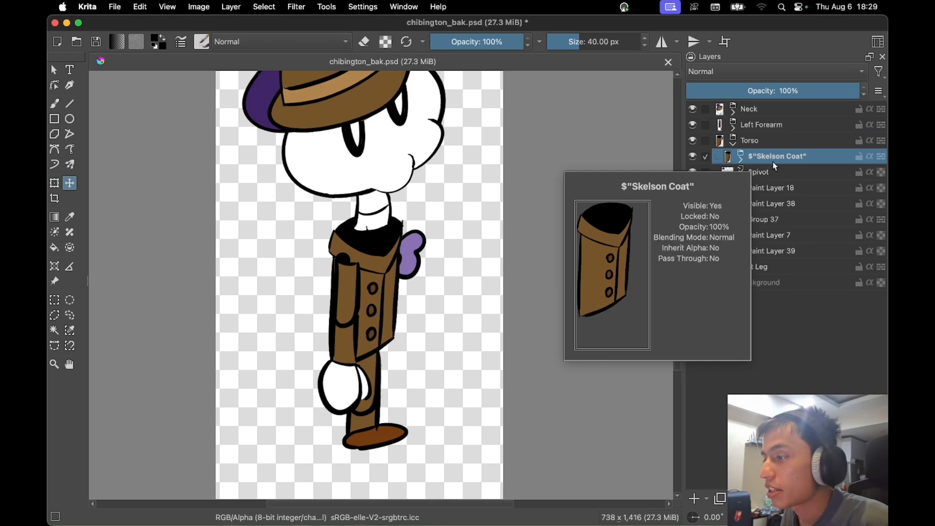
left_click(740, 160)
left_click(768, 174)
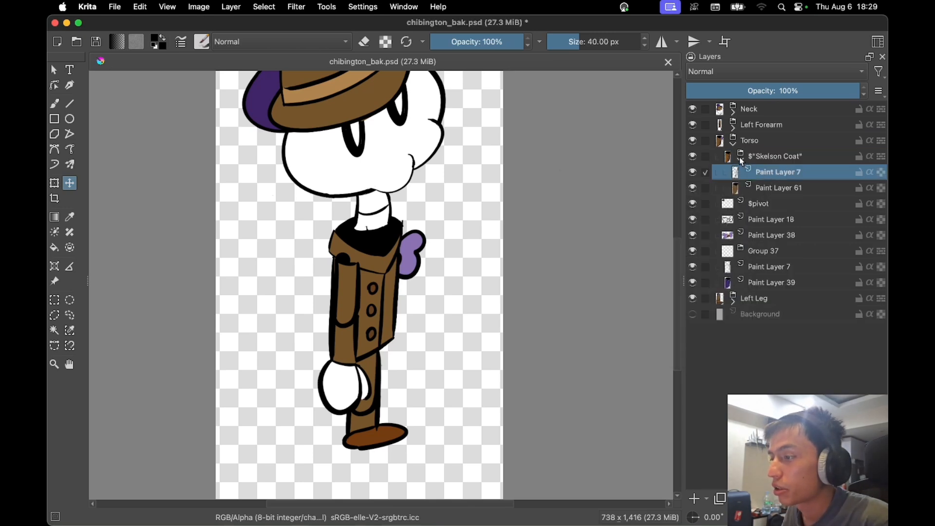
left_click(733, 143)
- Expand the Neck, Skull and Hat groups and examine the layers of the nested $"Skelson Hat" group
left_click(733, 114)
left_click(741, 128)
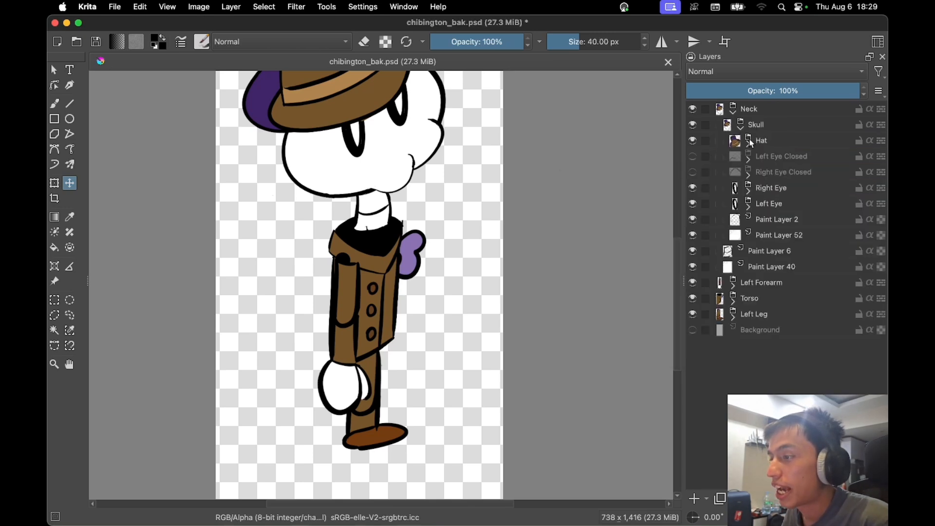
left_click(748, 143)
left_click(781, 160)
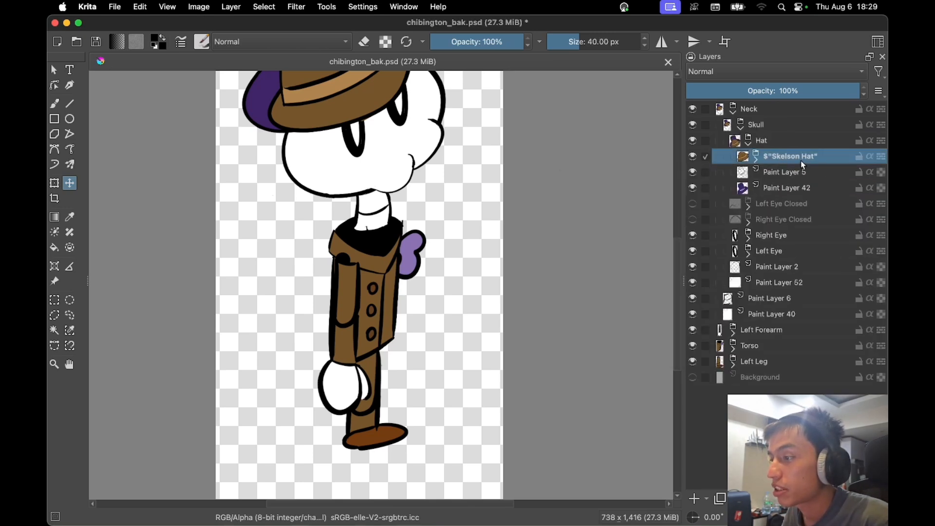
left_click(756, 160)
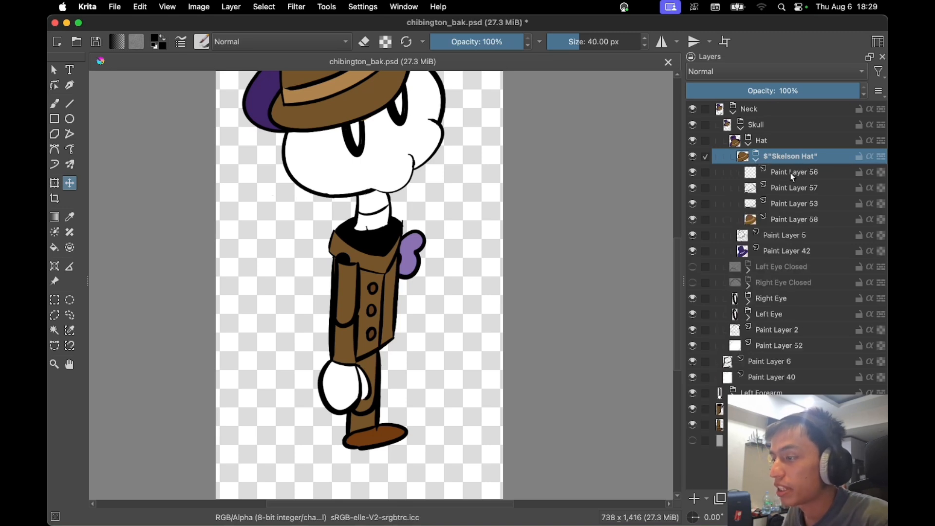
left_click(756, 159)
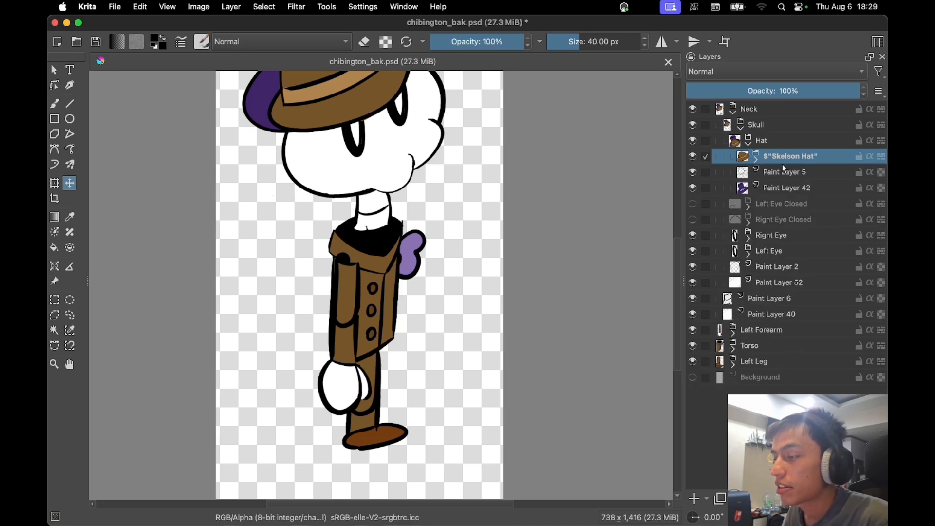
mouse_move(782, 163)
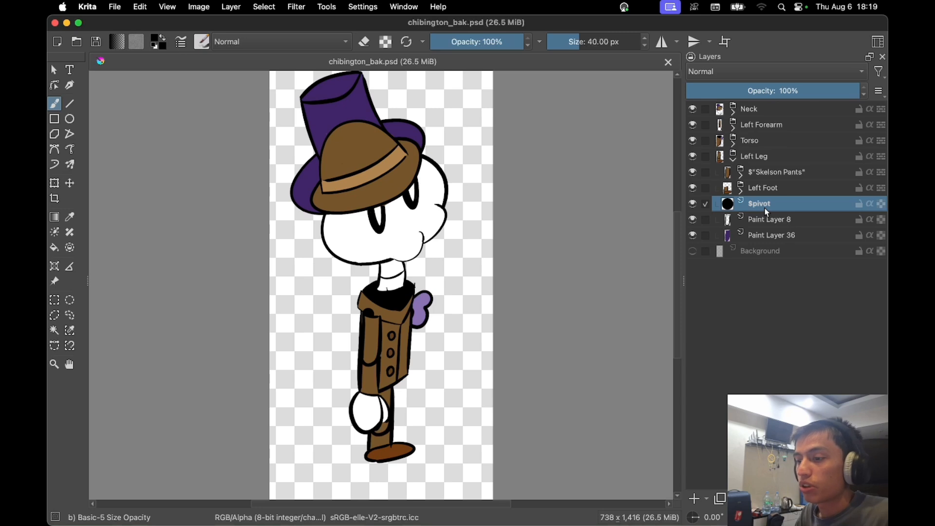
- Examine the Left Leg's $pivot layer, then shift the whole Left Leg group clear of the body with the Move tool
mouse_move(803, 210)
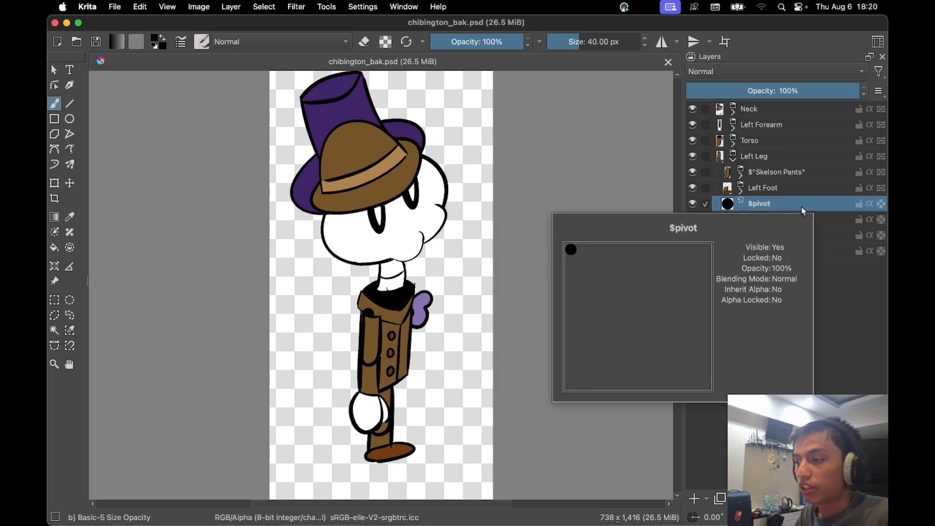
left_click(69, 183)
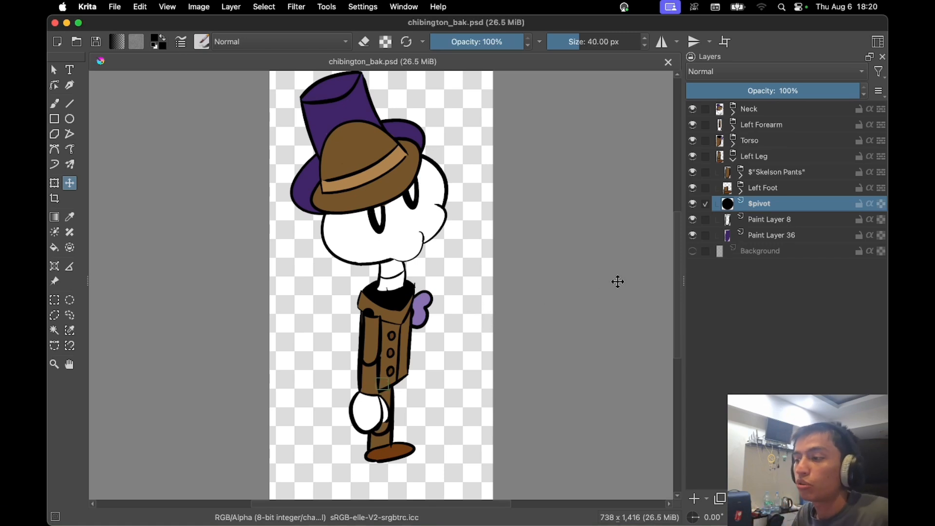
left_click(733, 156)
left_click(726, 157)
left_click_drag(472, 319, 508, 274)
scroll(508, 274, "up", 5)
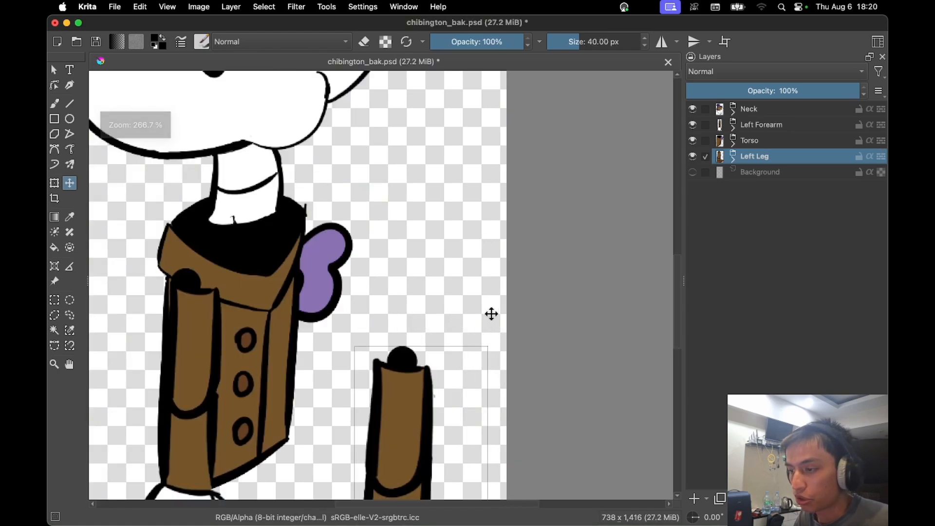
scroll(487, 234, "down", 4)
scroll(516, 247, "up", 3)
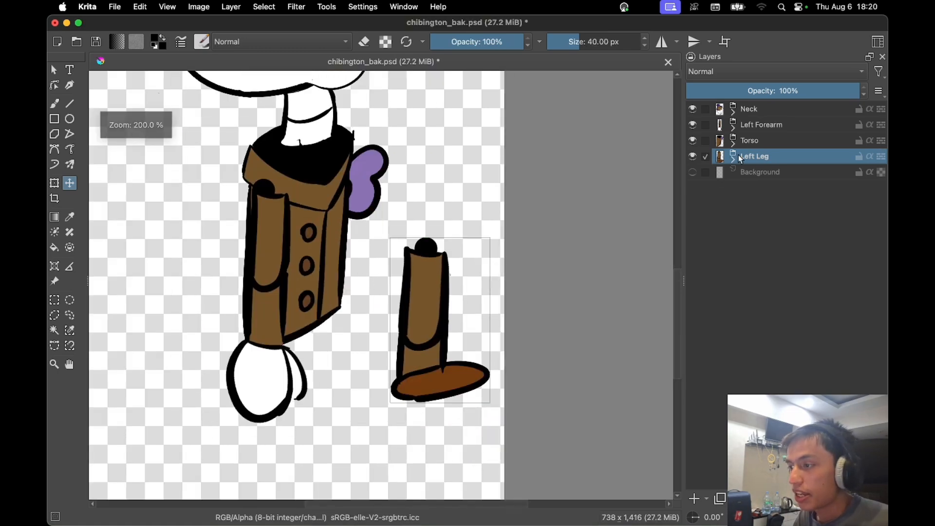
- Expand the Left Leg group and move its $pivot layer slightly lower at the top of the leg
left_click(733, 157)
left_click(767, 204)
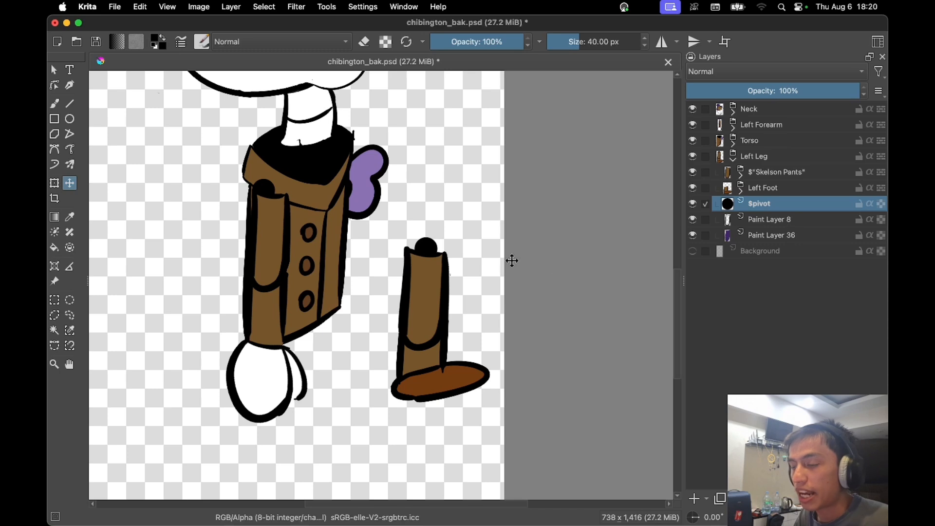
mouse_move(465, 222)
left_mouse_down()
mouse_move(497, 219)
mouse_move(460, 200)
mouse_move(474, 205)
mouse_move(477, 223)
left_mouse_up()
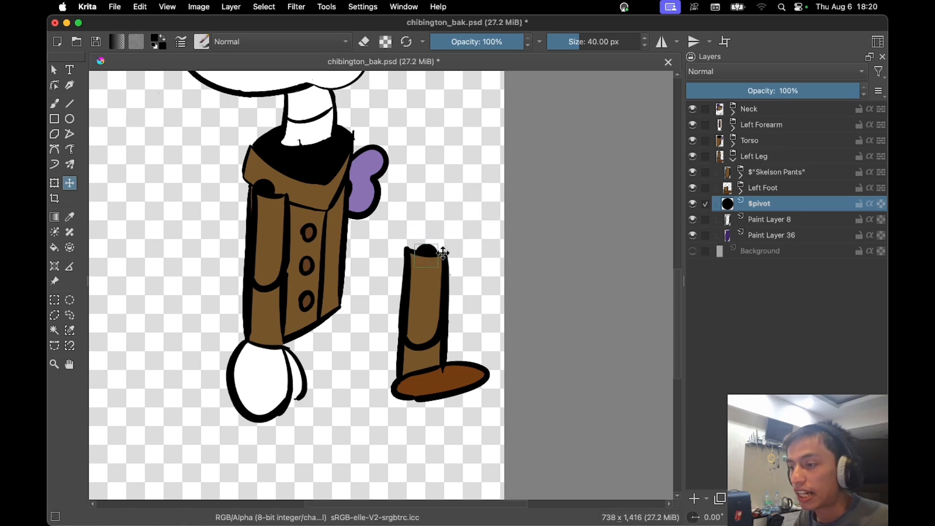
- Move the whole Left Leg group back into place beneath the torso
left_click(779, 190)
left_click(754, 156)
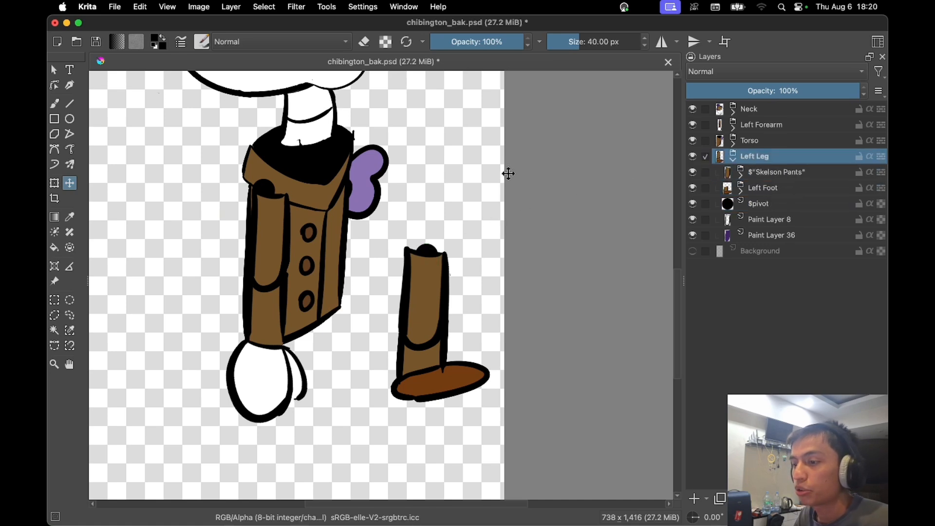
left_click_drag(524, 161, 398, 233)
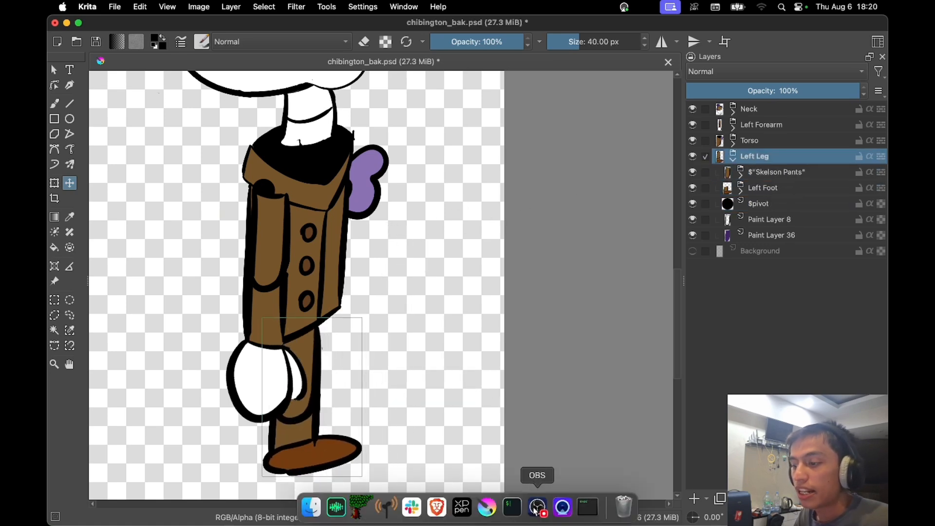
- Switch to SkelForm, close the styles setup, expand Root and move the Left Leg bone away from the body to about X -333, Y -327
left_click(589, 517)
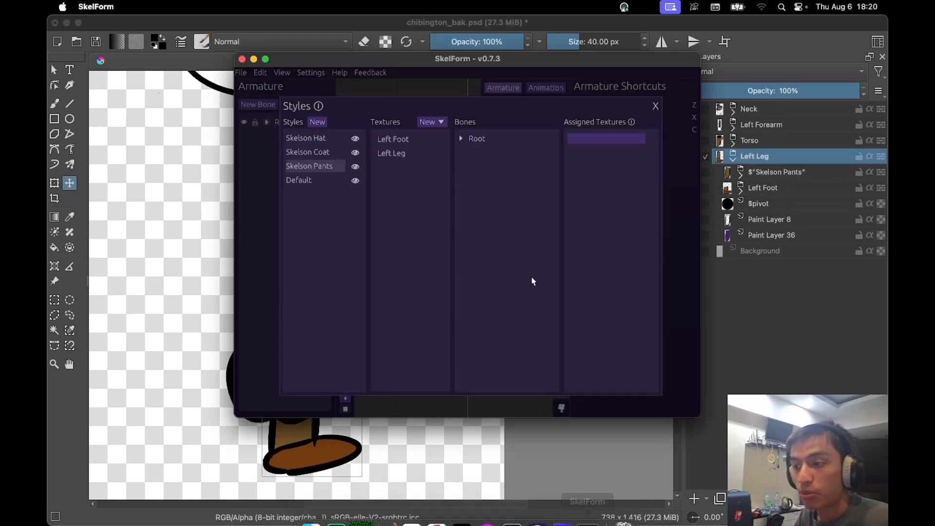
left_click(655, 106)
left_click(267, 122)
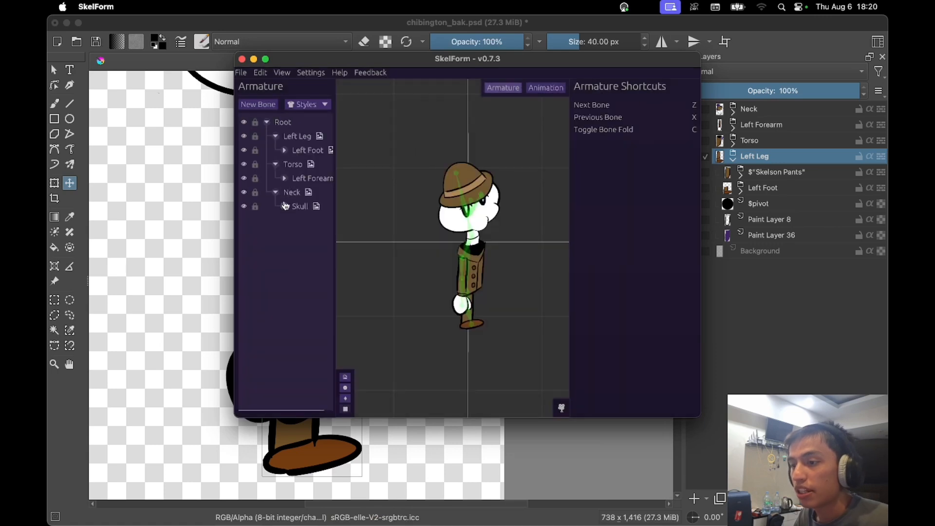
left_click(299, 139)
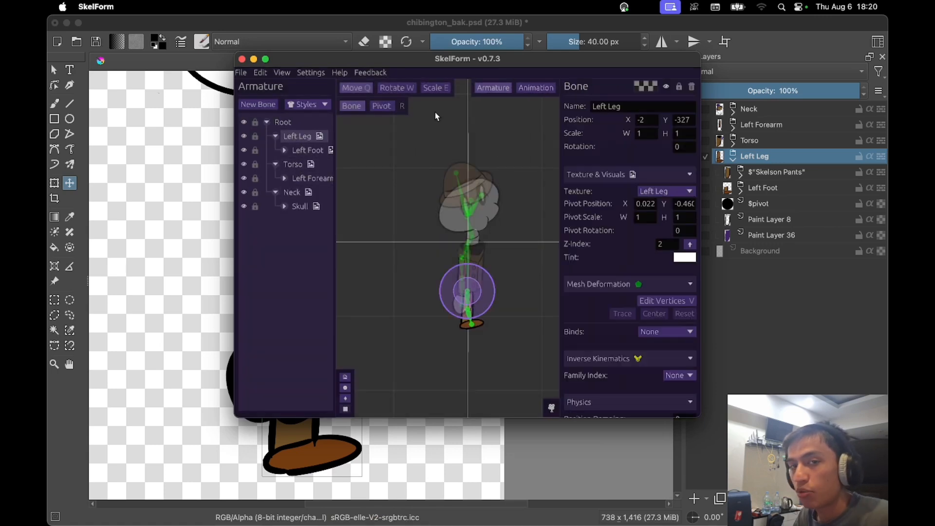
left_click_drag(467, 292, 418, 292)
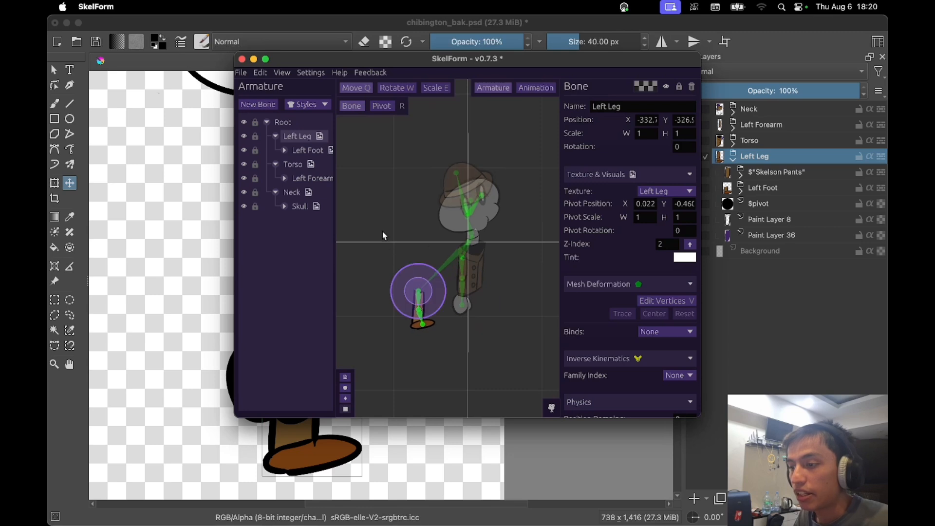
scroll(382, 232, "up", 4)
left_click_drag(416, 229, 485, 158)
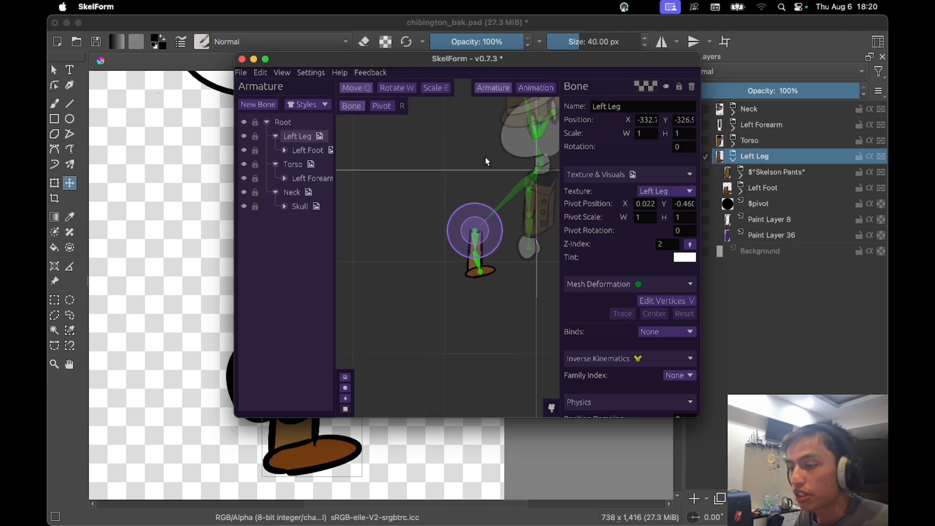
scroll(487, 166, "up", 3)
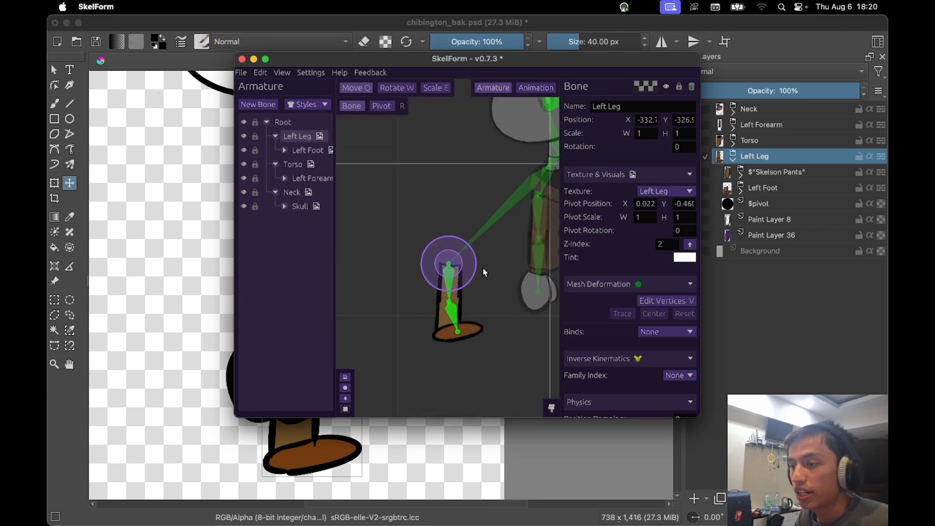
- Examine the Left Leg bone's Pivot Position values and deselect the bone
left_click_drag(580, 205, 632, 211)
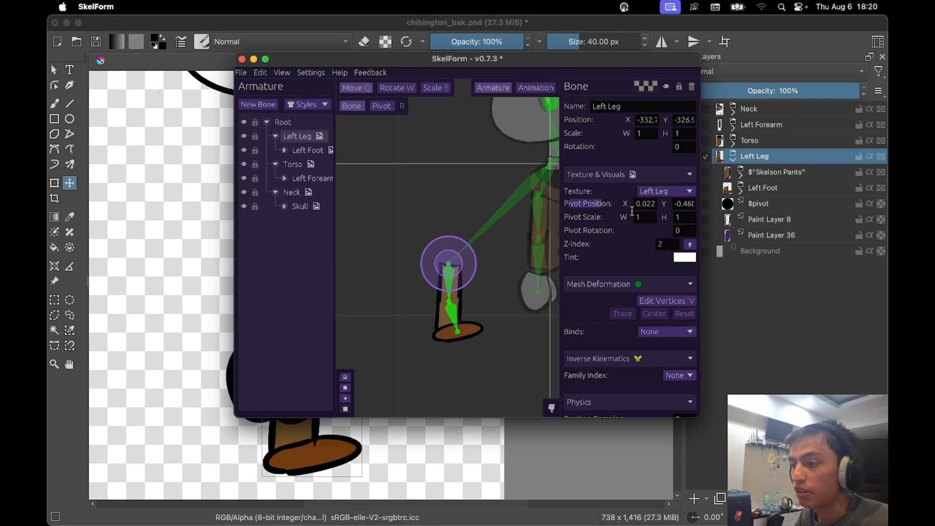
left_click(688, 207)
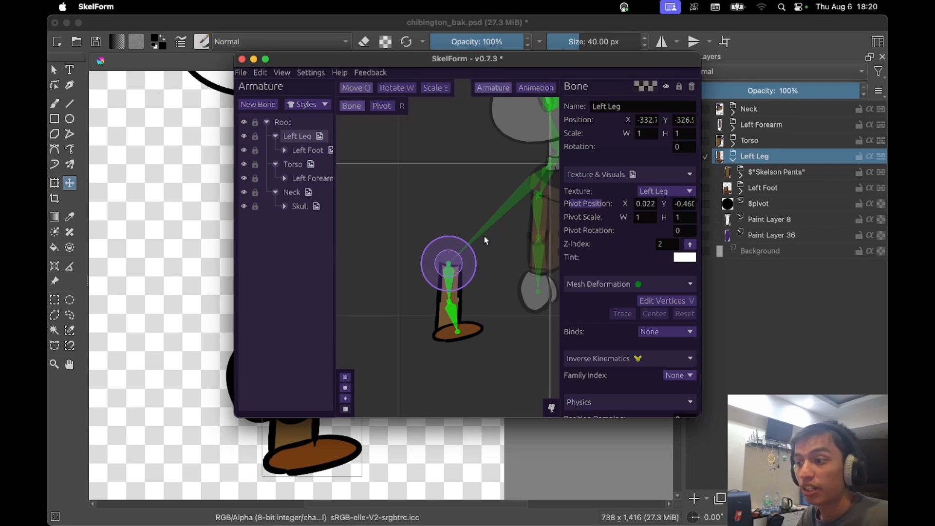
left_click(485, 260)
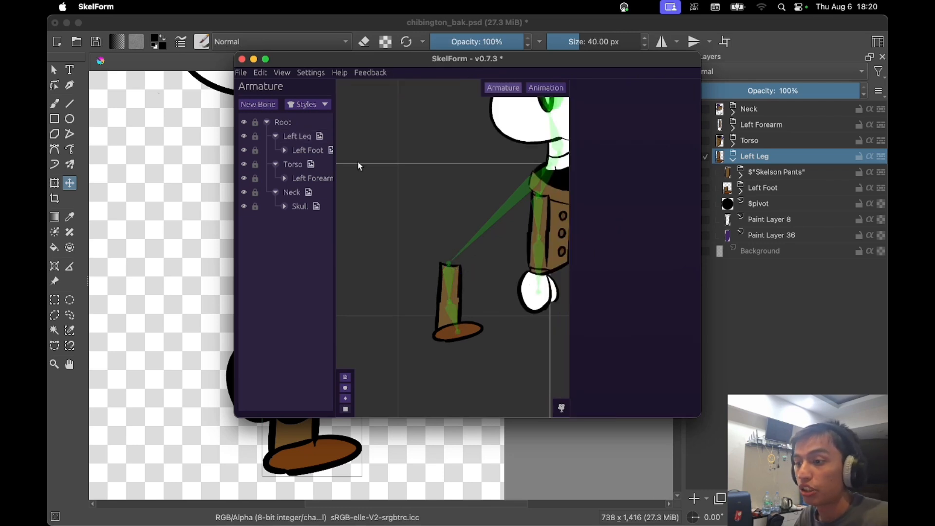
- Rotate the Left Leg bone around its pivot, and rotate the Left Foot bone to about -27 degrees
left_click(449, 285)
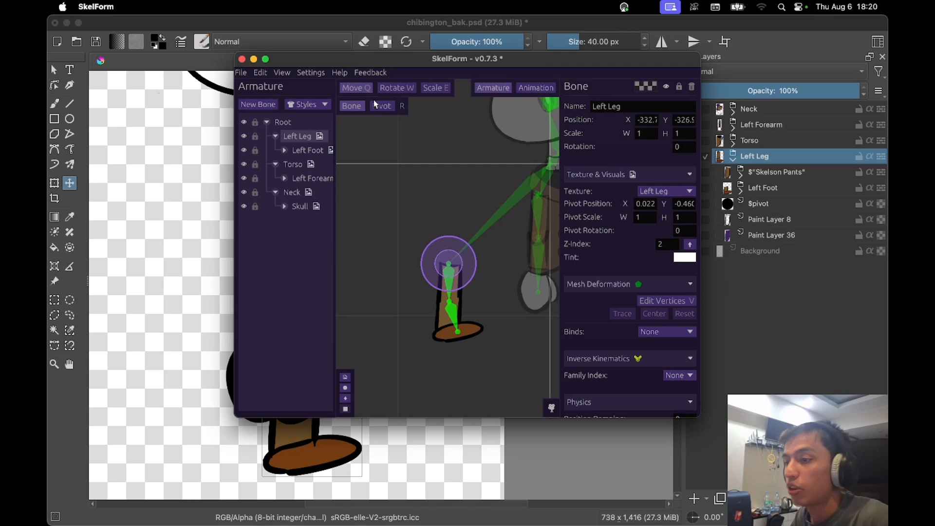
left_click(405, 90)
left_click_drag(469, 185, 478, 210)
left_click(304, 151)
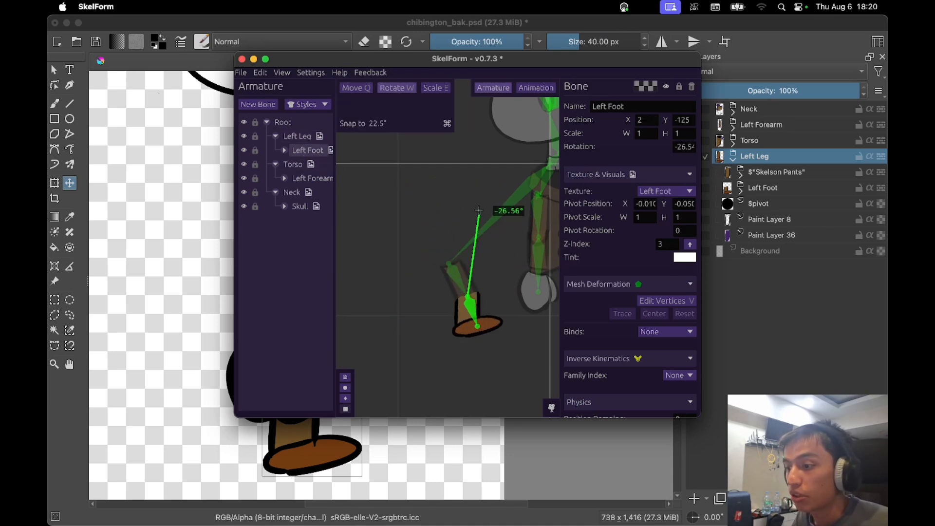
- Switch back to Krita, expand the Left Foot group and examine its $pivot layer
left_click(788, 323)
left_click(740, 189)
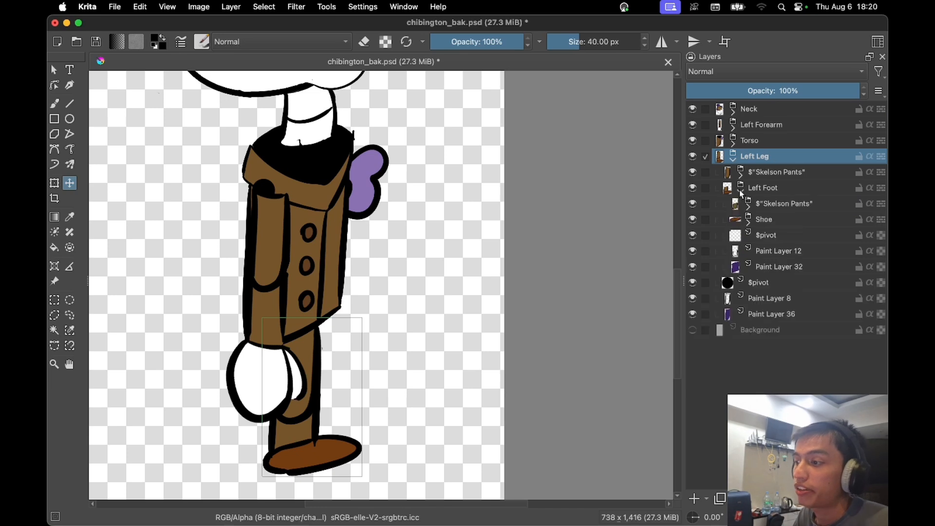
left_click(781, 189)
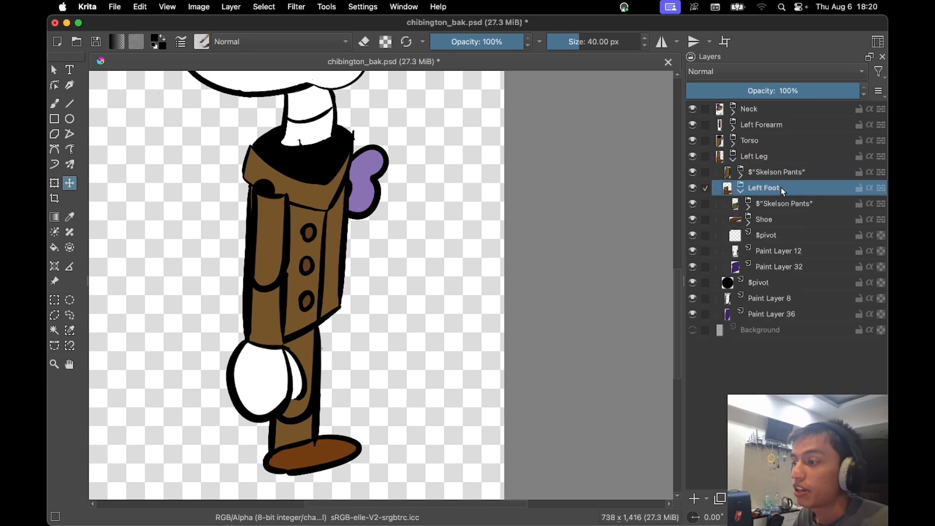
left_click(767, 238)
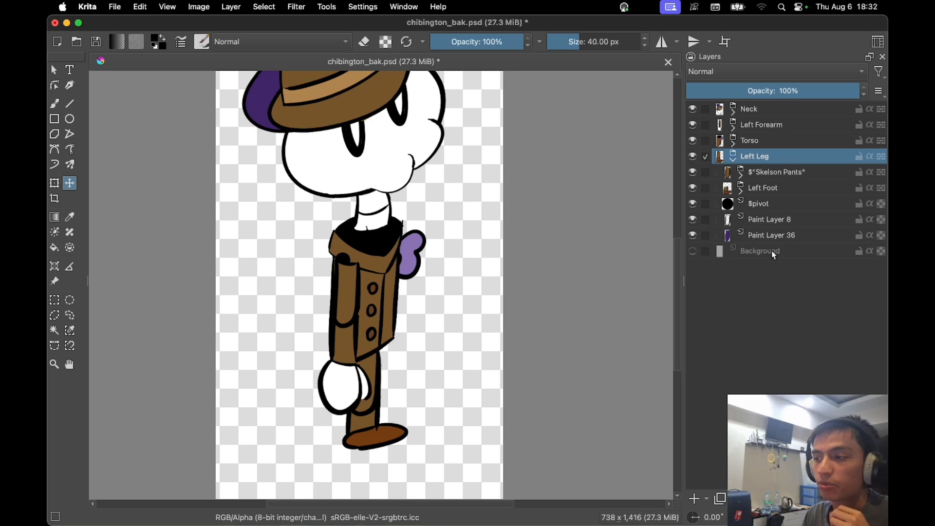
- Expand the Left Foot and Shoe groups, and add a paint layer named $ik_0 above the Left Leg's $pivot layer
left_click(741, 192)
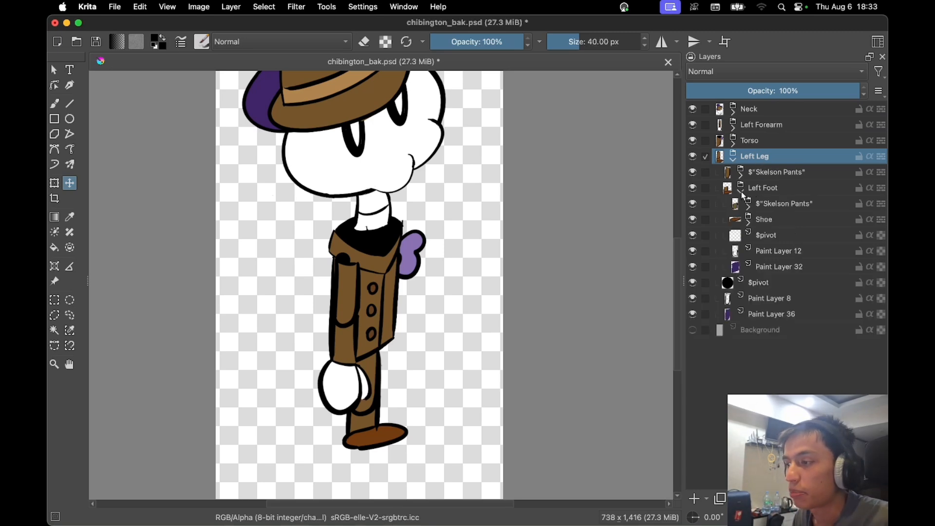
left_click(749, 223)
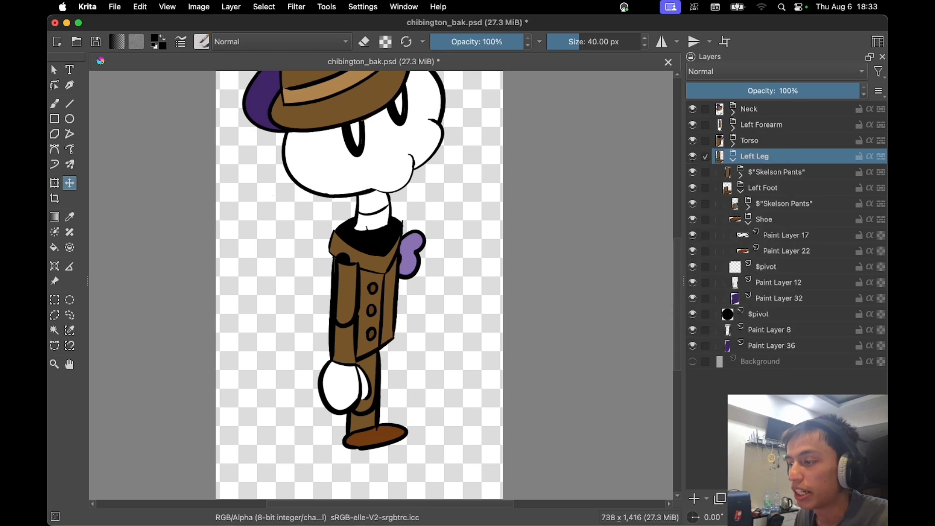
left_click(768, 319)
key("Insert")
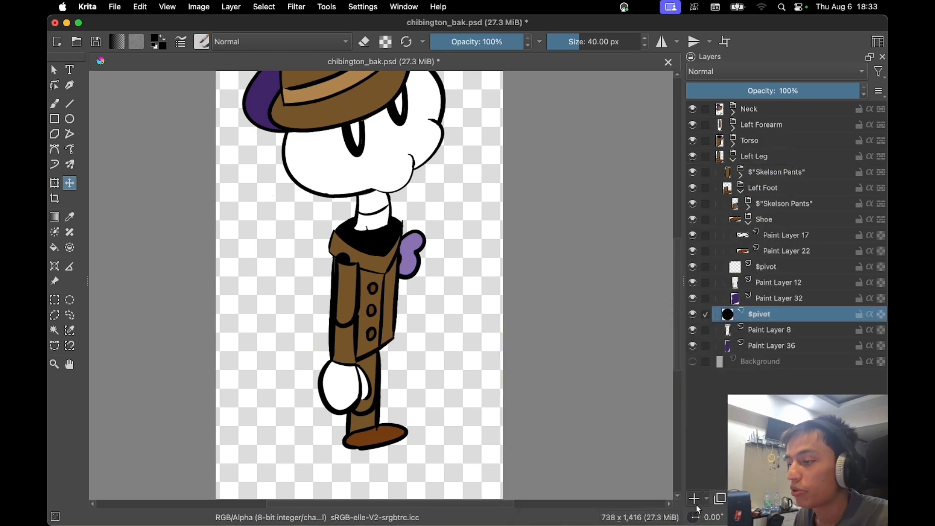
key("F2")
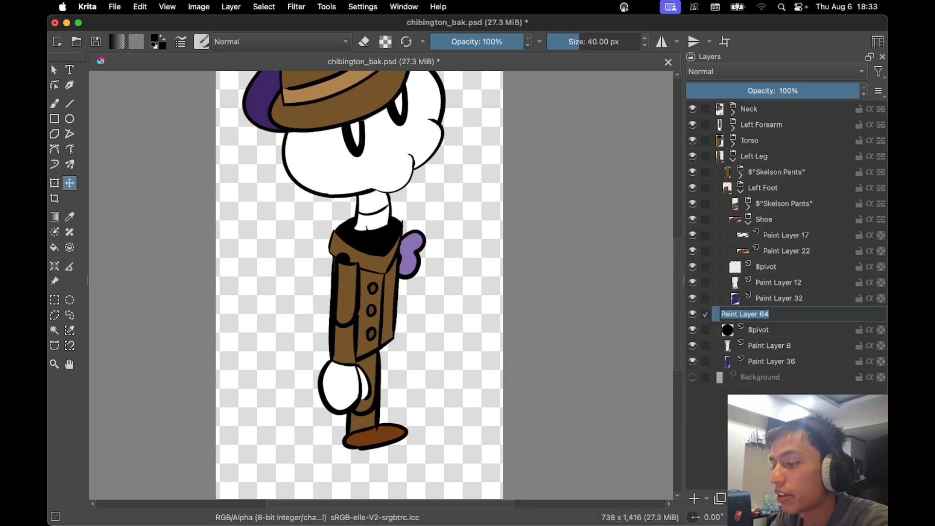
type("$ik_0")
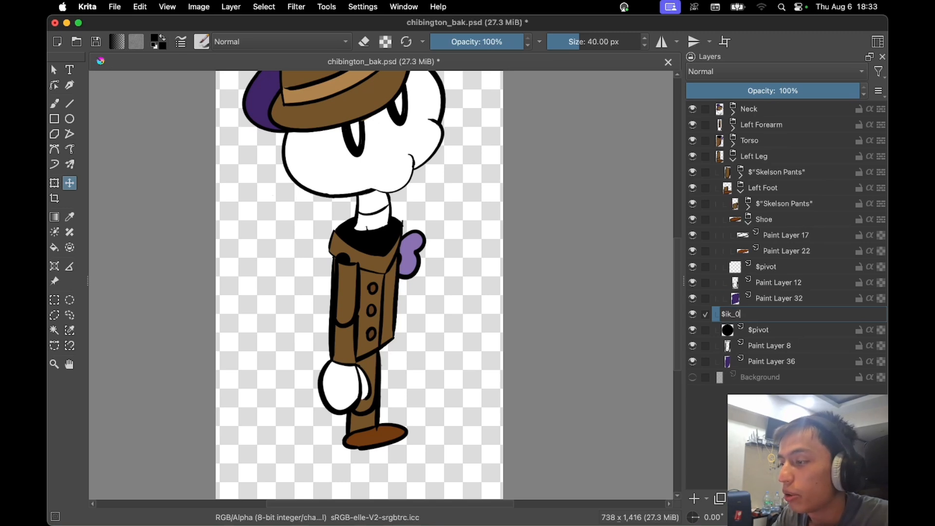
key("Return")
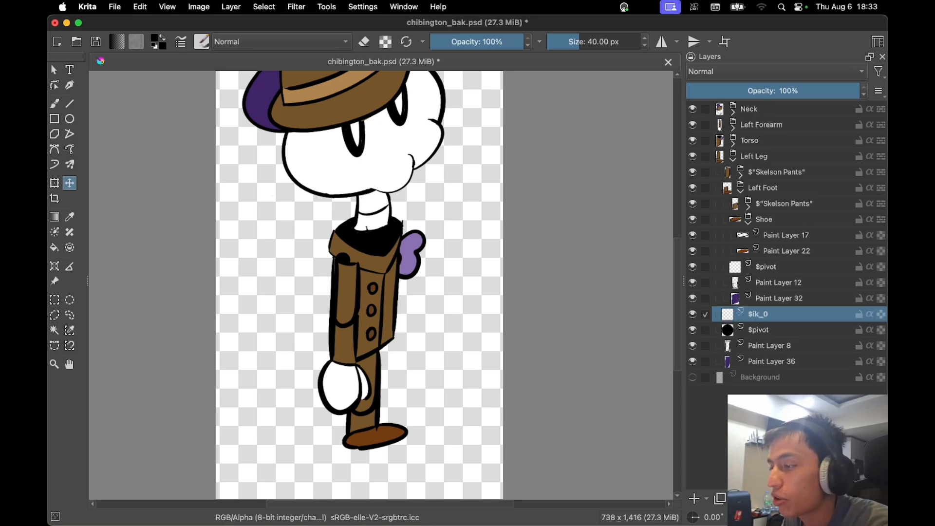
- Paste copies of the $ik_0 layer above $pivot in the Left Foot group and above Paint Layer 17 in the Shoe group
left_click(764, 268)
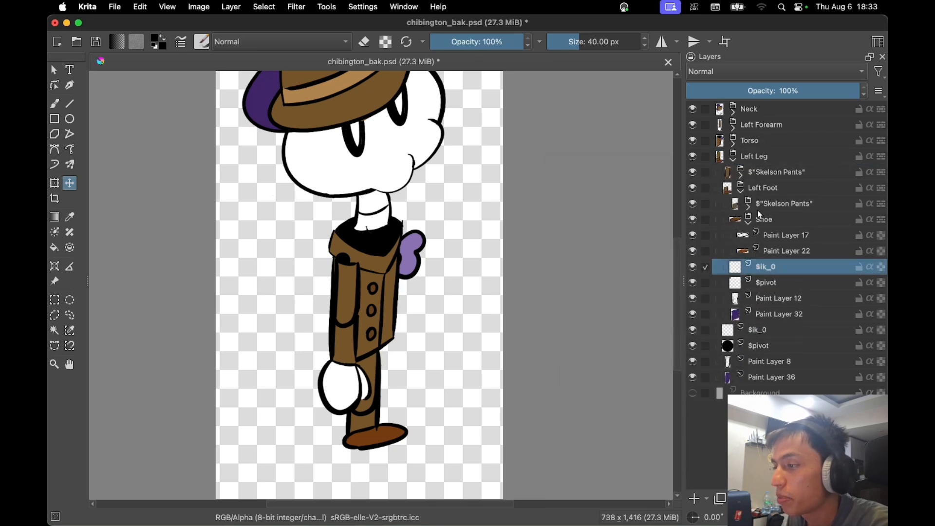
left_click(754, 192)
left_click(781, 239)
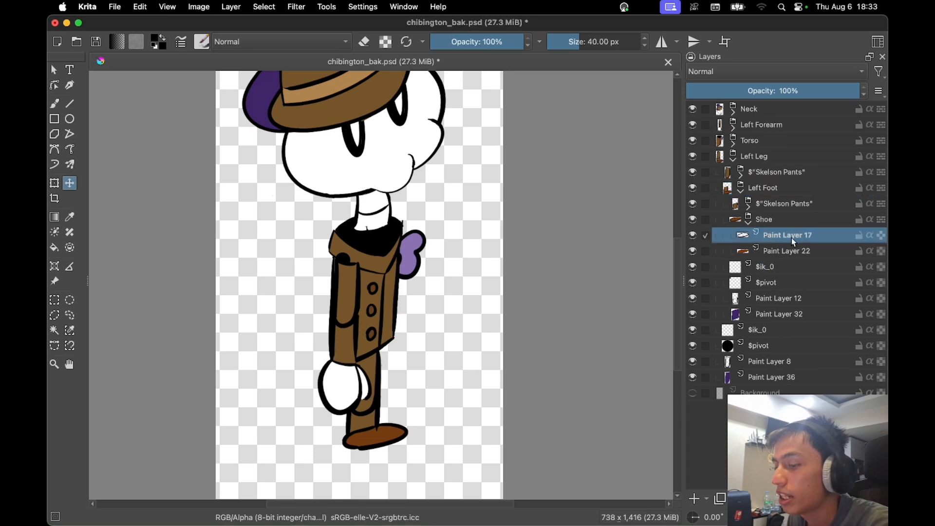
key("super+v")
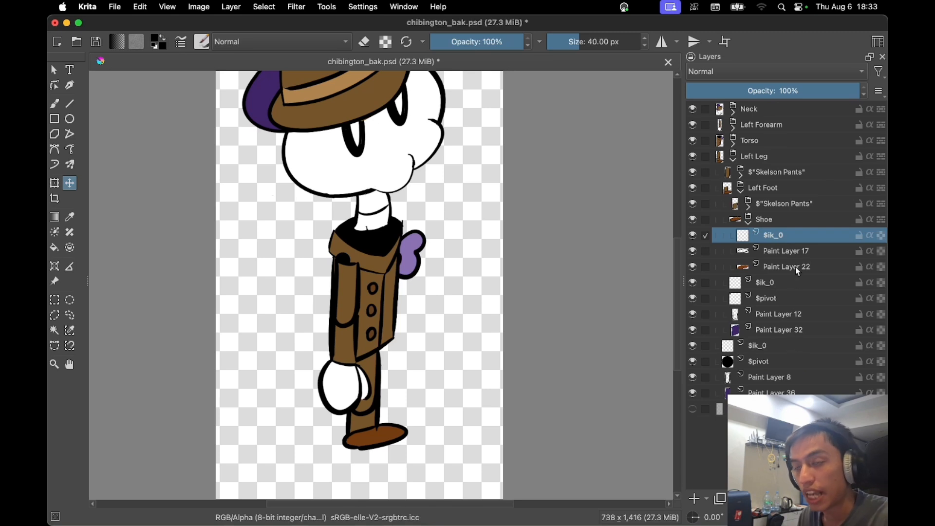
- Review the Left Leg, Left Foot and Shoe groups and the $ik_0 layer inside Shoe
left_click(767, 189)
left_click(760, 156)
left_click(767, 190)
left_click(768, 217)
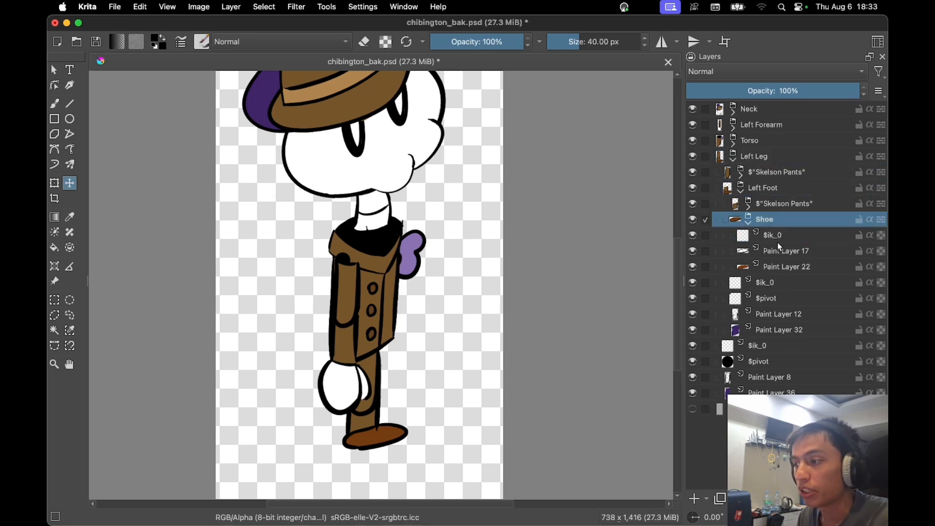
left_click(773, 241)
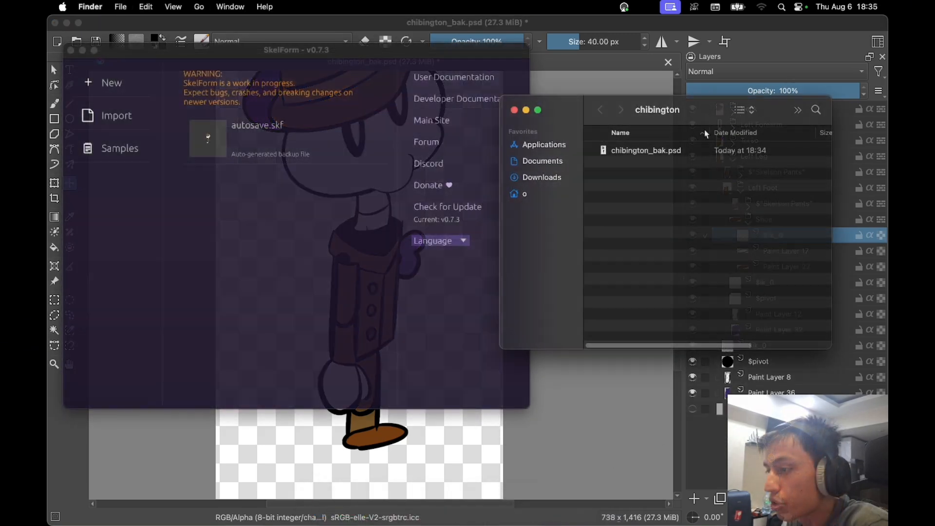
- Import chibington_bak.psd from the chibington folder into SkelForm and replace the armature with the one from the PSD
left_click(682, 151)
left_click_drag(683, 153, 386, 241)
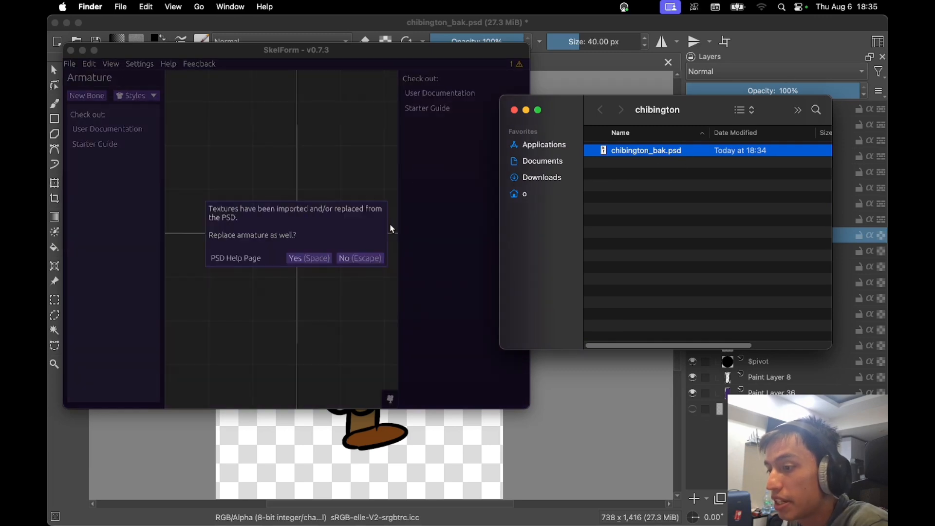
left_click(309, 257)
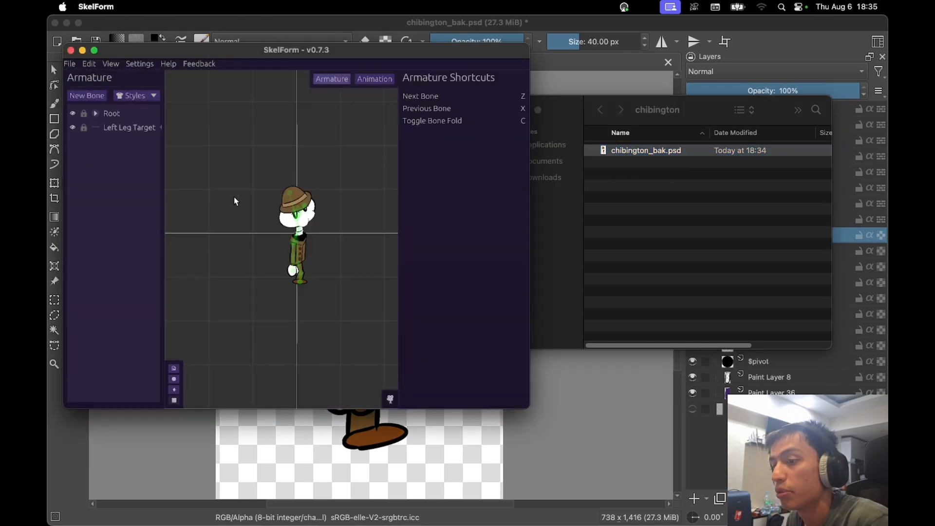
- Select the Left Leg Target bone and move it slightly to about X 58.93, Y -536.6
left_click(94, 115)
left_click(95, 115)
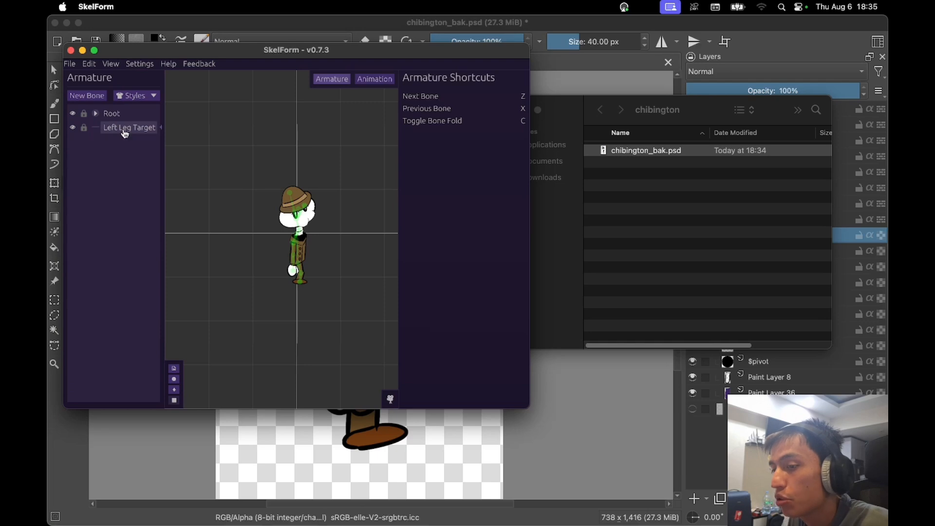
left_click(122, 129)
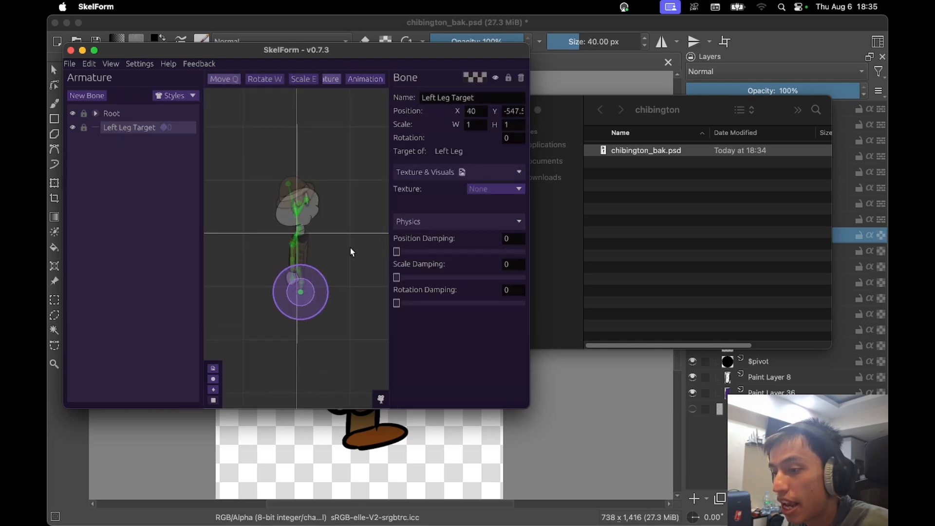
scroll(350, 247, "up", 5)
mouse_move(340, 257)
left_mouse_down()
mouse_move(357, 203)
mouse_move(315, 247)
mouse_move(294, 224)
mouse_move(342, 238)
mouse_move(351, 223)
mouse_move(359, 234)
mouse_move(342, 253)
mouse_move(352, 244)
left_mouse_up()
- Expand the Root bone and examine the Left Leg bone's inverse kinematics settings
left_click(95, 113)
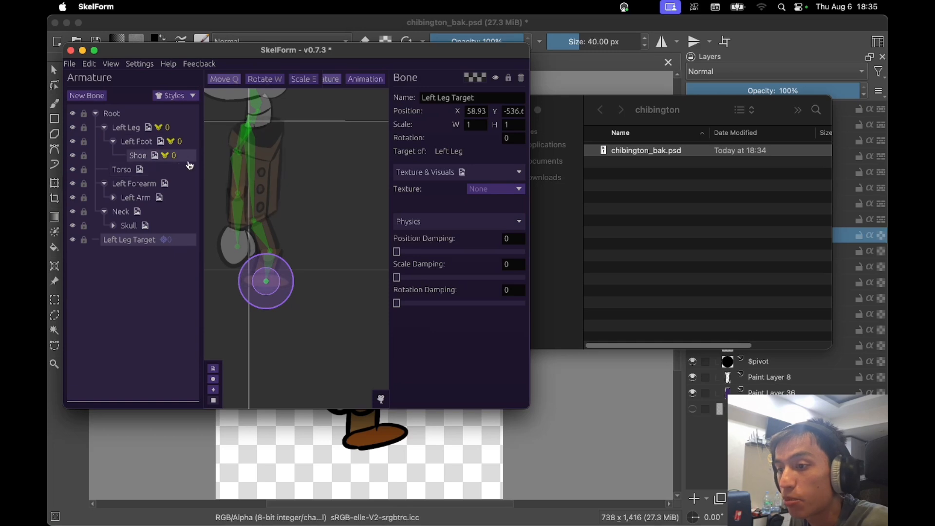
left_click(168, 130)
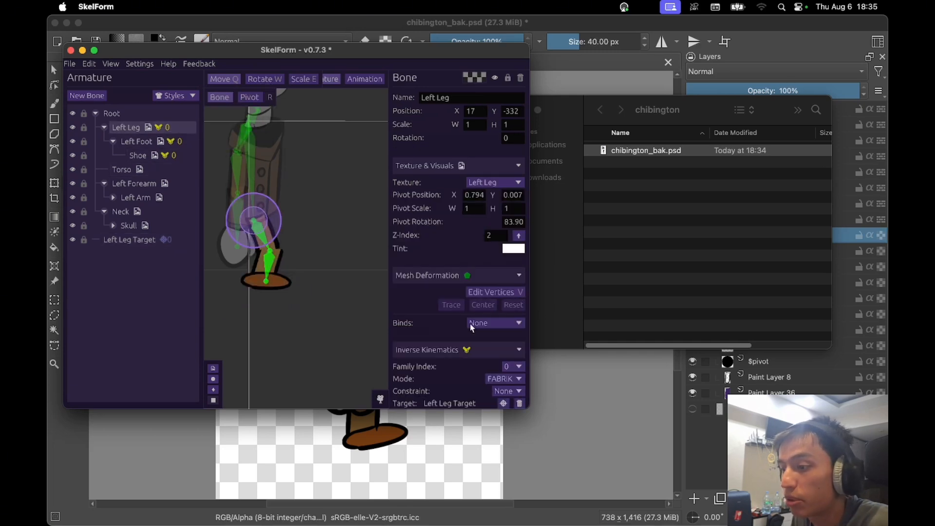
scroll(469, 323, "down", 5)
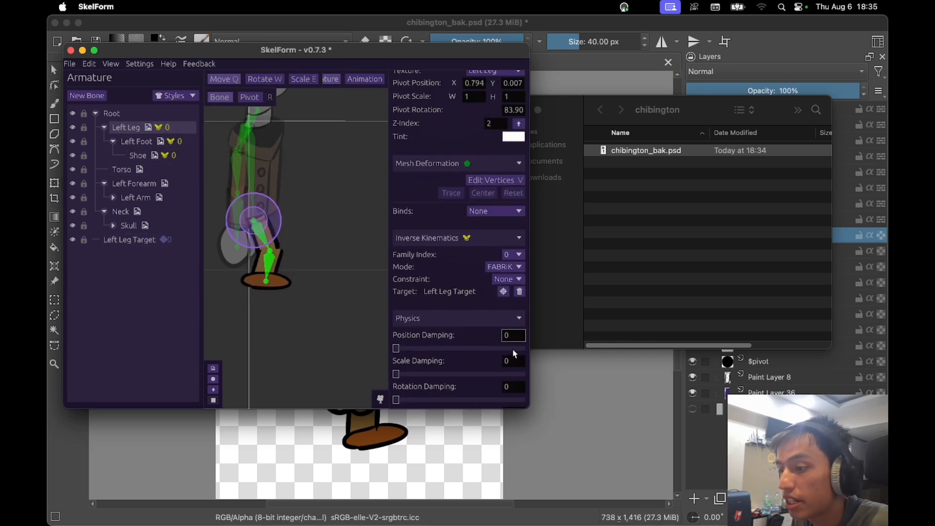
- Move the Left Leg Target bone to about X 177.9, Y -263.5 and check Left Leg's inverse kinematics constraint options
left_click(138, 238)
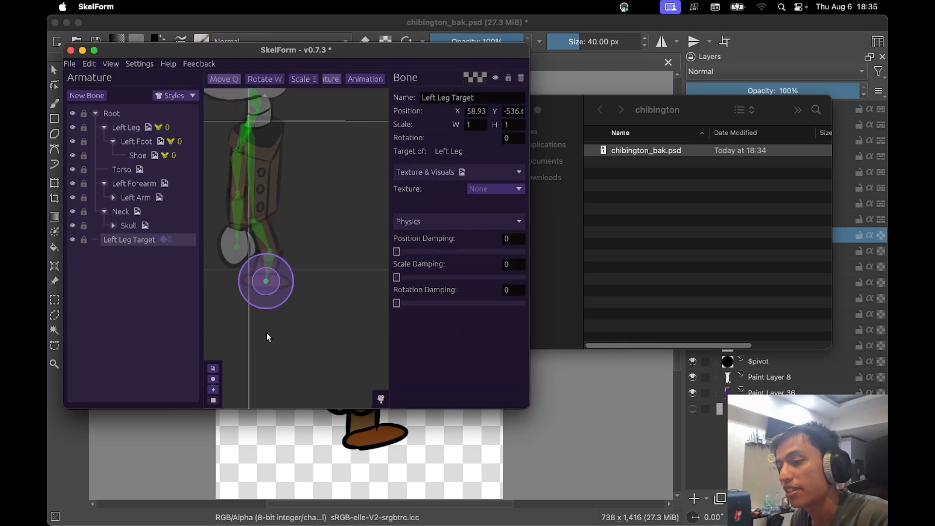
left_click_drag(267, 337, 298, 250)
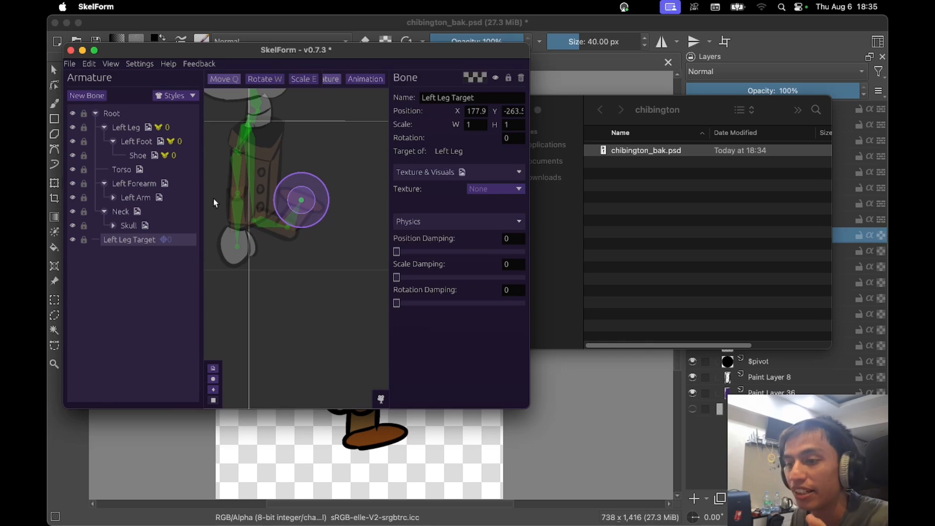
left_click(126, 127)
scroll(497, 353, "down", 3)
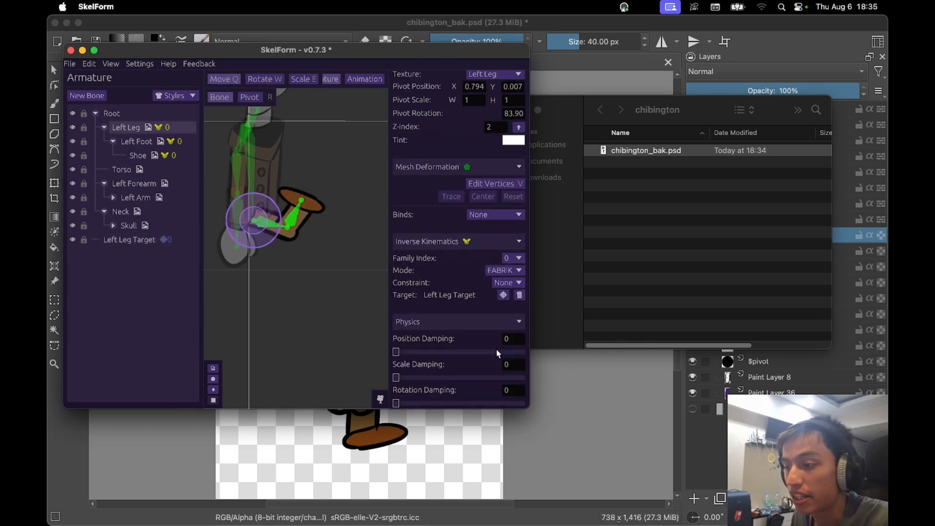
left_click(508, 282)
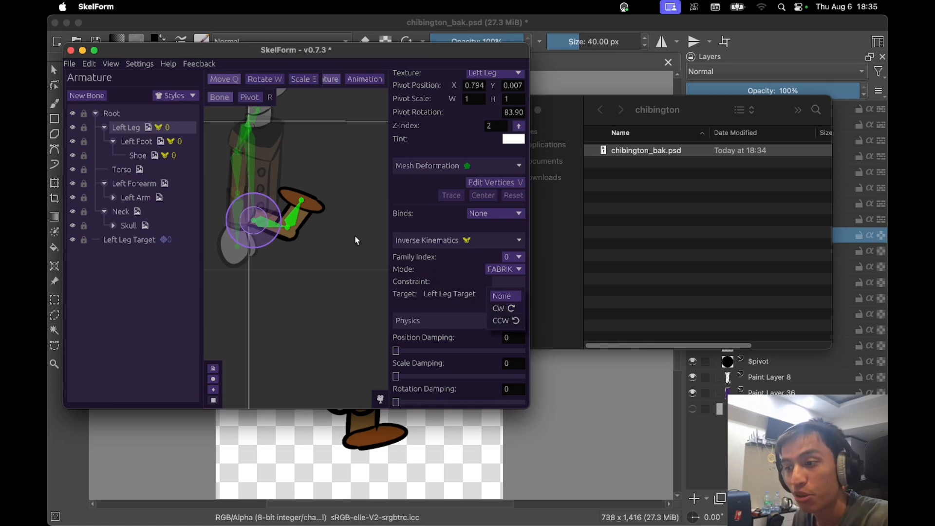
left_click(451, 278)
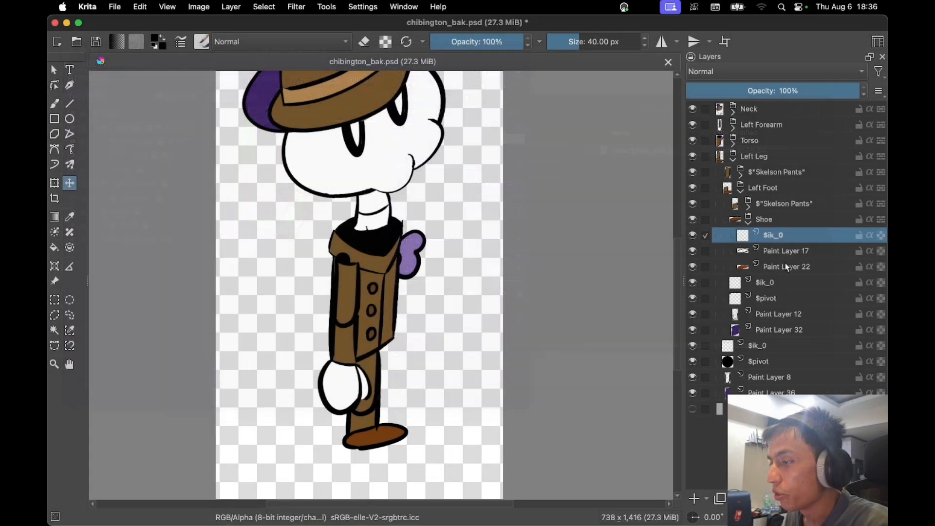
- In Krita, collapse the Shoe and Left Foot groups and add a paint layer named $ik_clockwise above $ik_0 in the Left Leg group
left_click(748, 222)
left_click(740, 191)
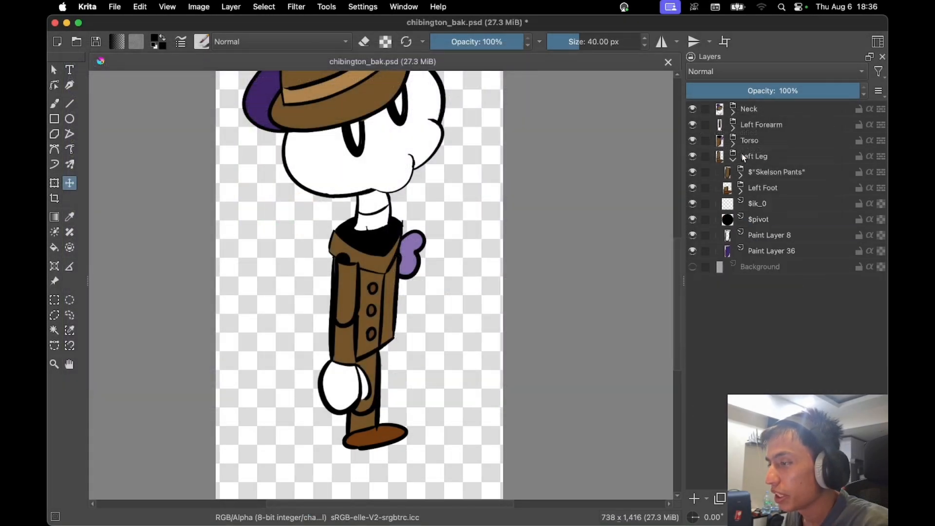
left_click(743, 157)
left_click(759, 203)
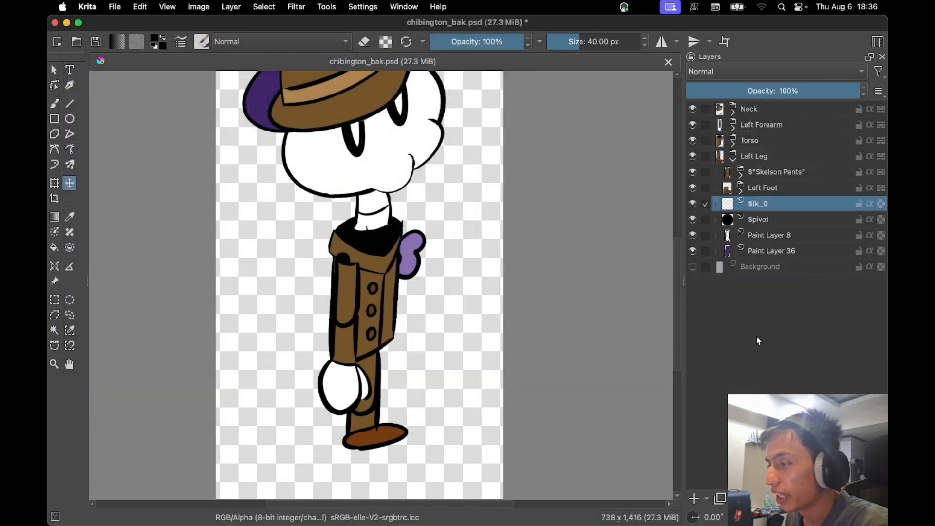
left_click(693, 498)
key("F2")
type("$")
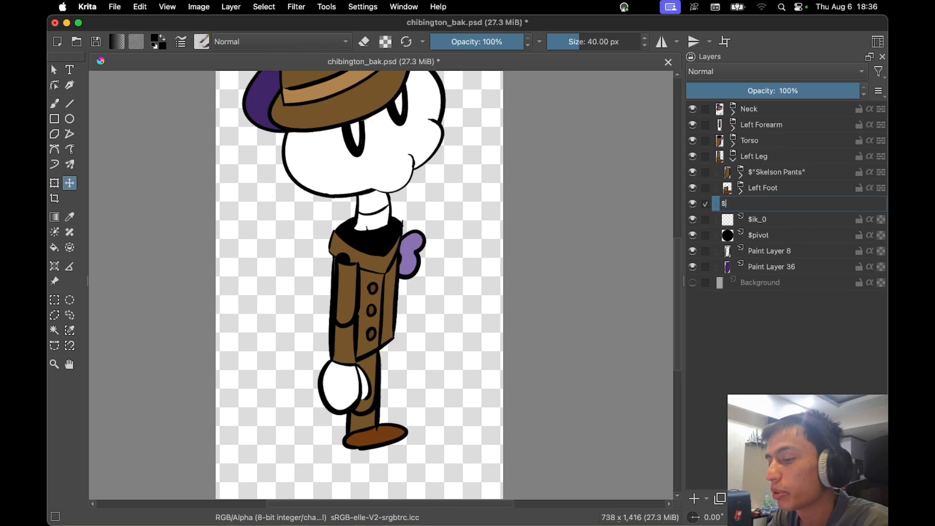
type("ik_")
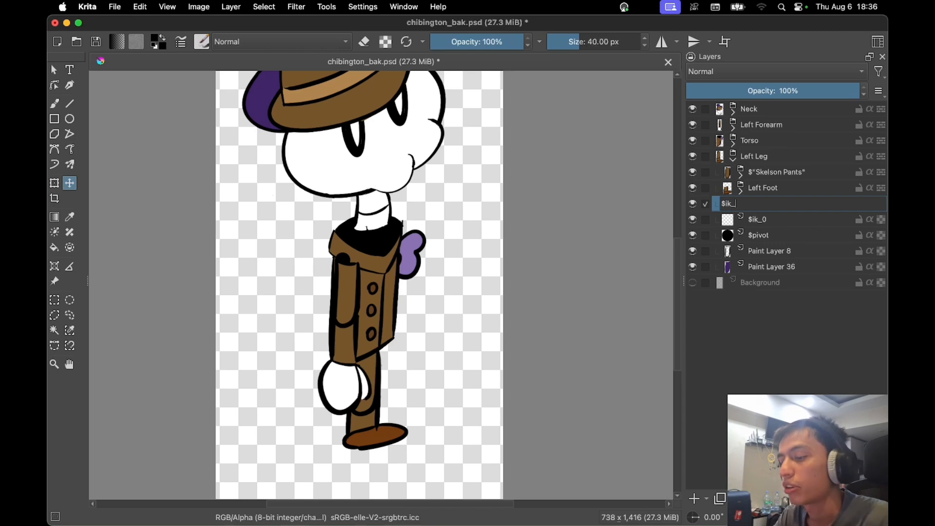
type("cloc")
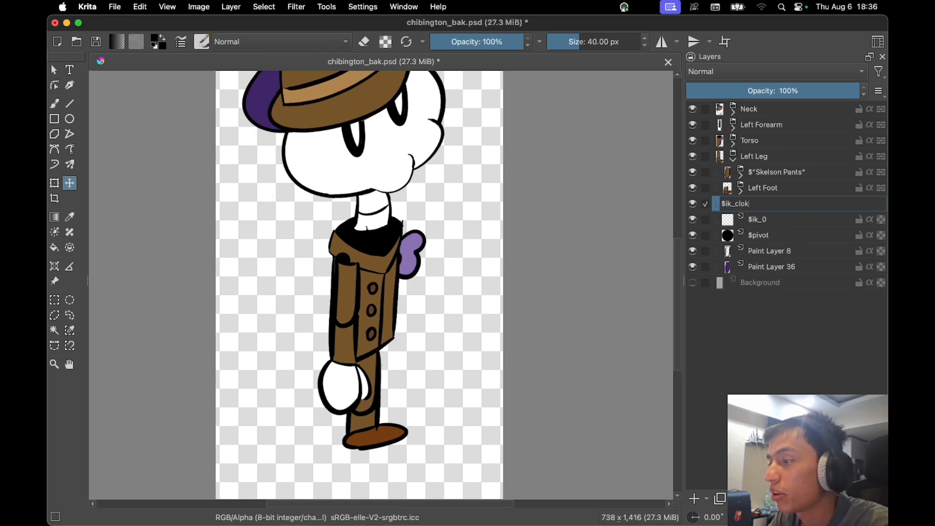
type("kwise")
key("Return")
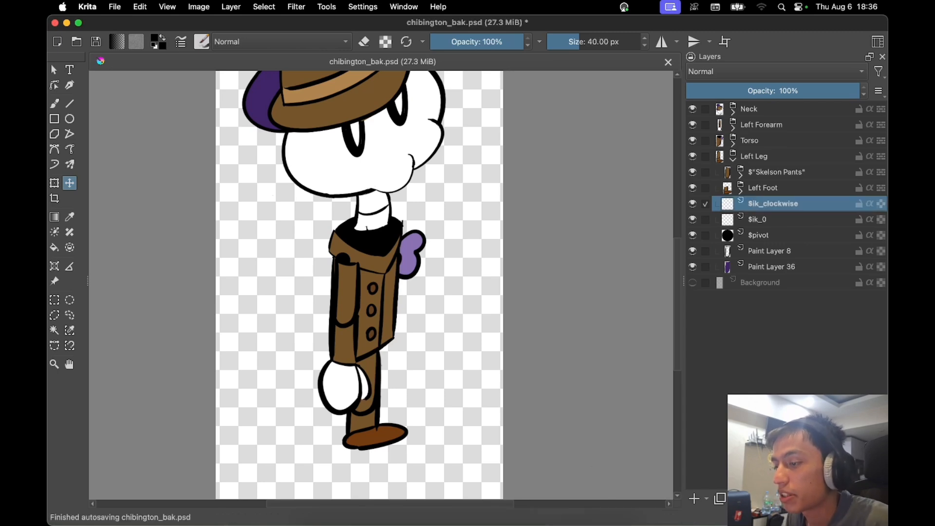
- Import the updated chibington_bak.psd from the chibington folder into SkelForm and replace the armature with the one from the PSD
left_click(587, 507)
left_click(314, 510)
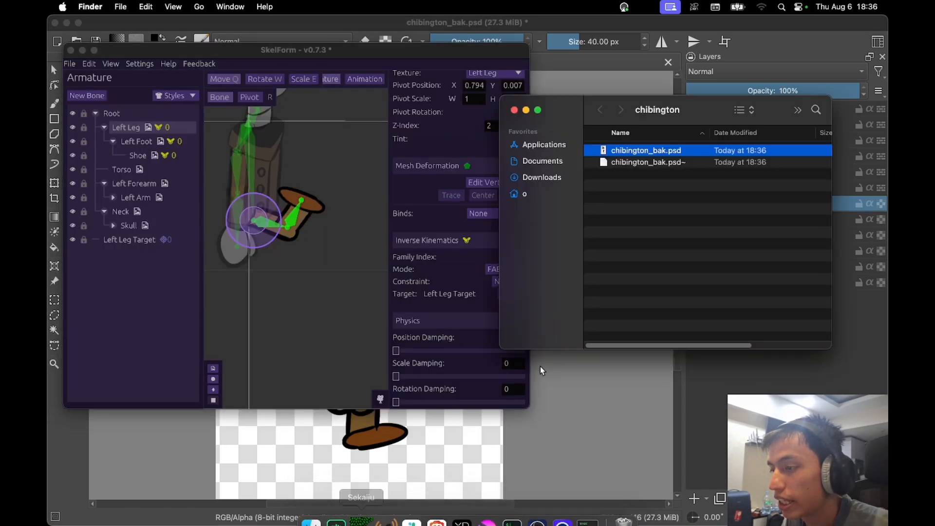
left_click_drag(648, 151, 397, 232)
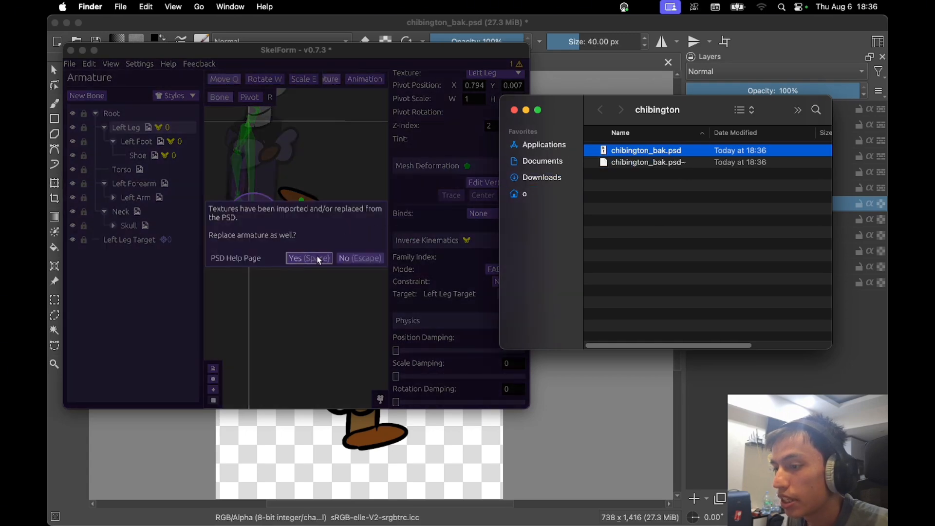
left_click(319, 259)
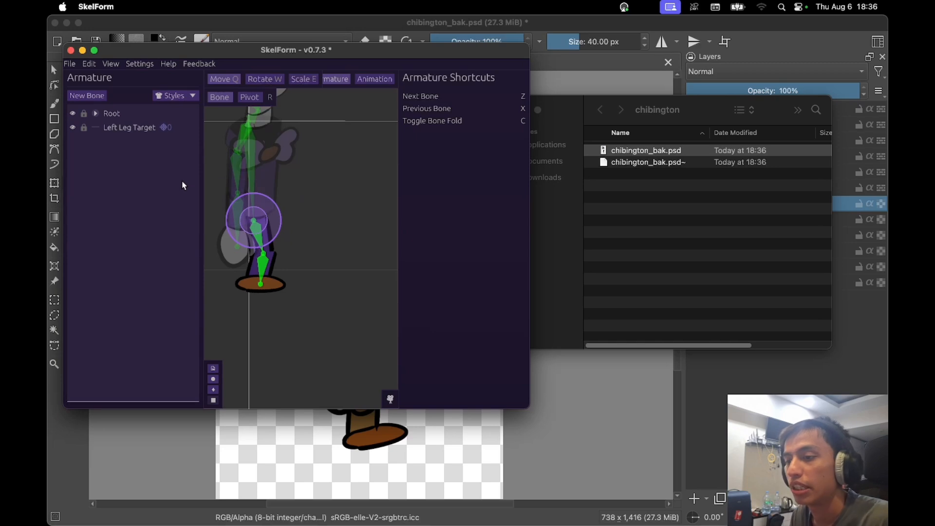
- Raise the Left Leg Target bone in front of the torso to bend the leg, and check Left Leg's inverse kinematics constraint
left_click(138, 127)
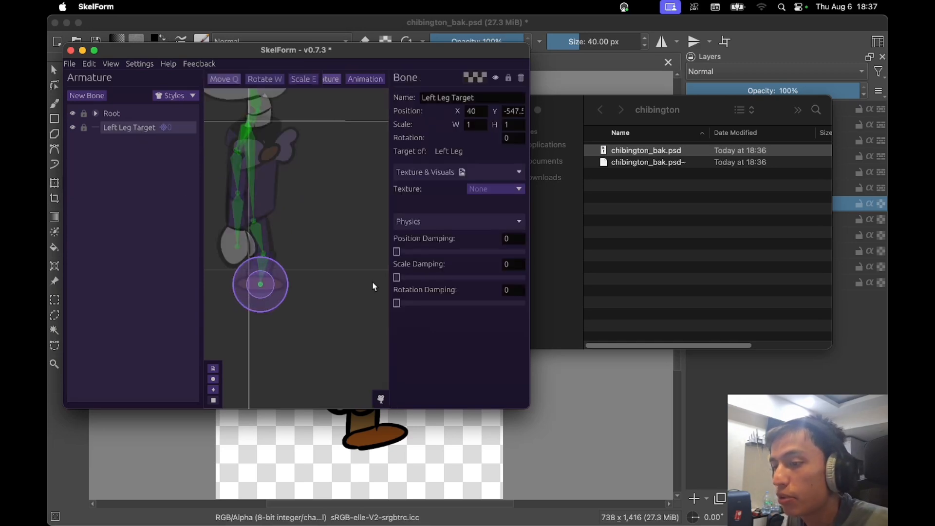
left_click_drag(330, 342, 361, 266)
left_click(95, 114)
left_click(123, 129)
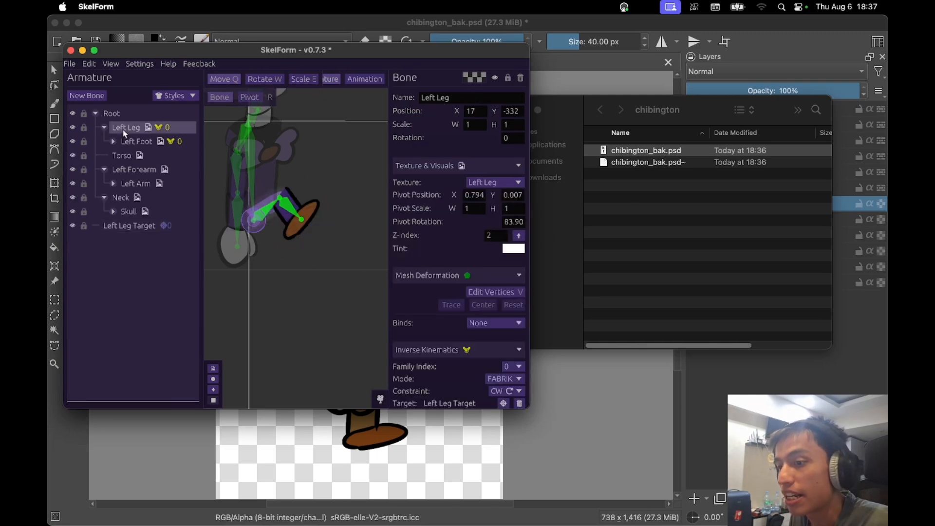
scroll(474, 376, "down", 1)
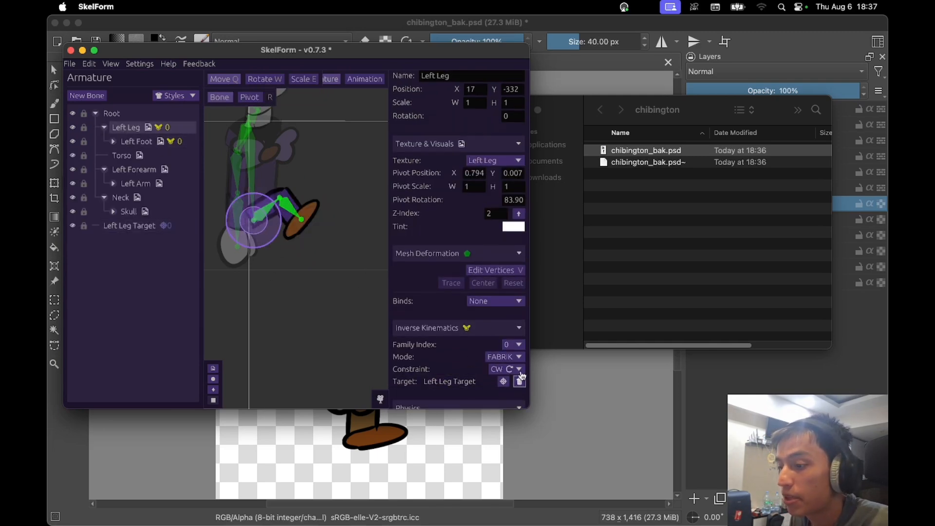
- Review the $ik_clockwise layer in Krita and compare the inverse kinematics settings of Left Foot, Shoe and Left Leg in SkelForm
left_click(137, 227)
left_click(576, 382)
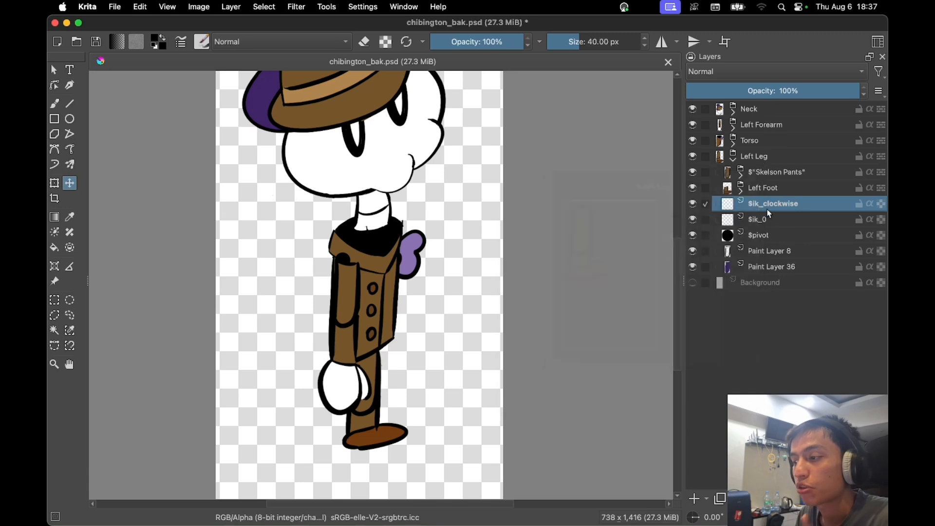
mouse_move(574, 525)
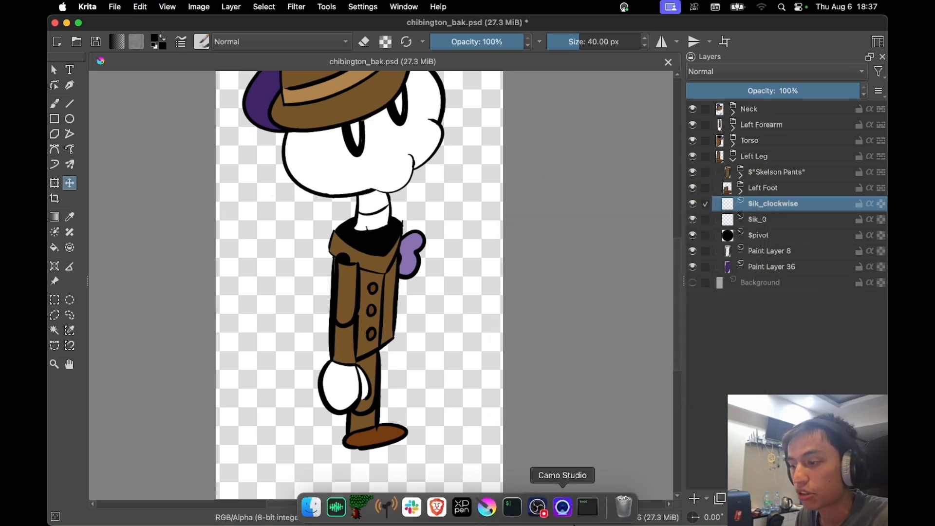
left_click(588, 508)
left_click(138, 142)
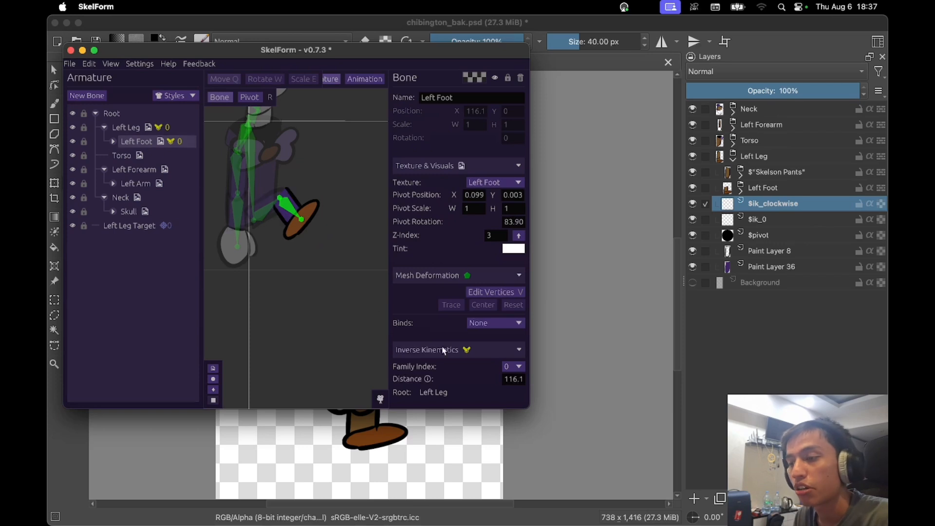
scroll(442, 348, "down", 4)
left_click(113, 142)
left_click(133, 156)
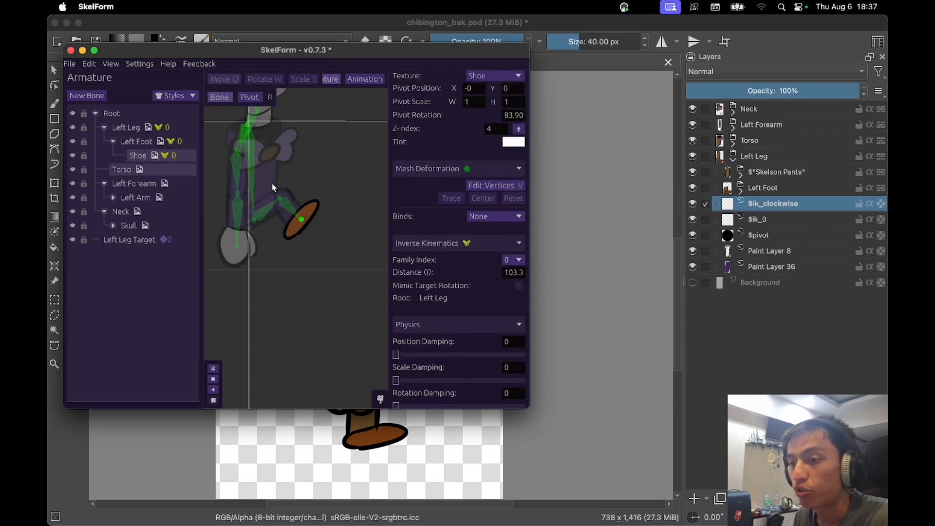
left_click(161, 127)
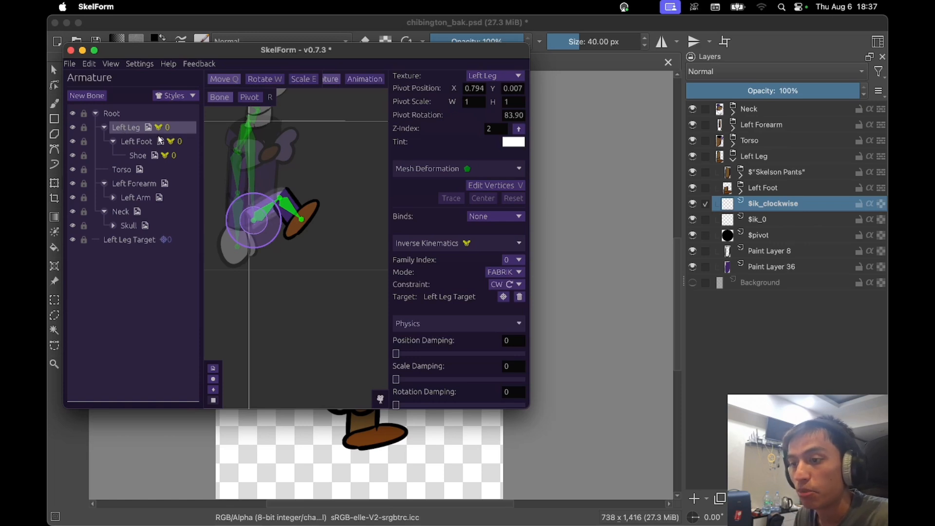
- Import chibington_bak.psd from the chibington folder into SkelForm again to replace the textures
left_click(727, 351)
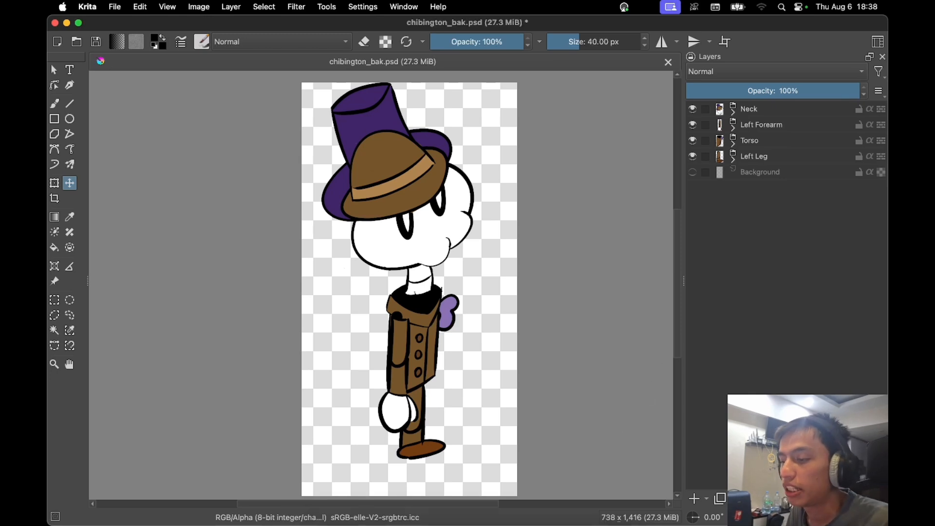
left_click(587, 506)
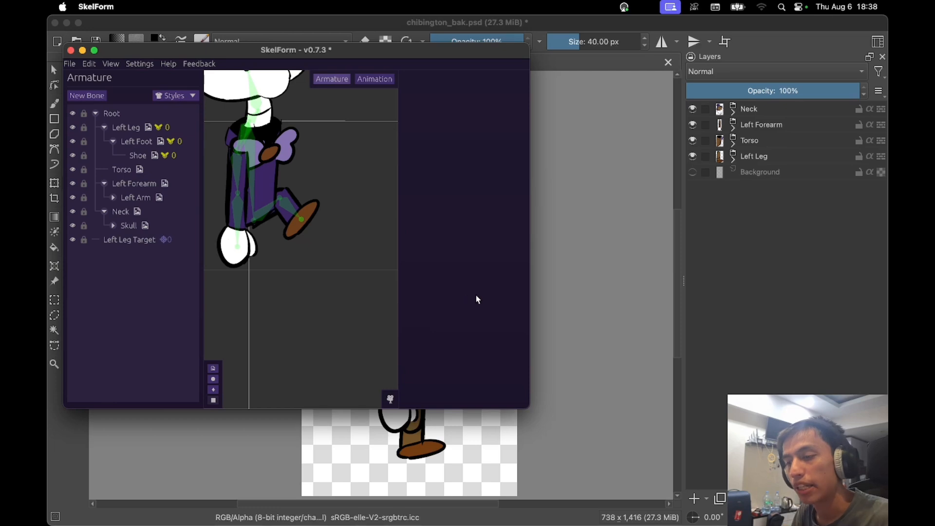
key("super+space")
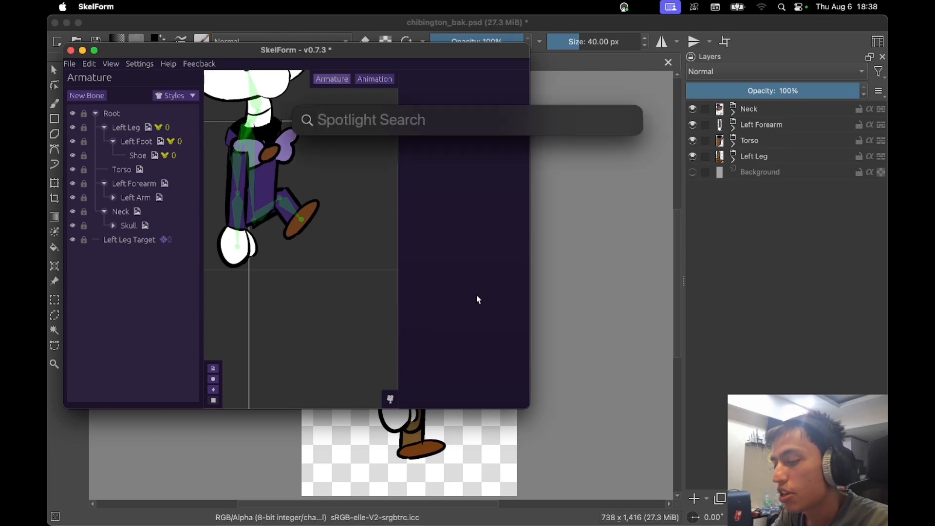
type("finder")
key("Return")
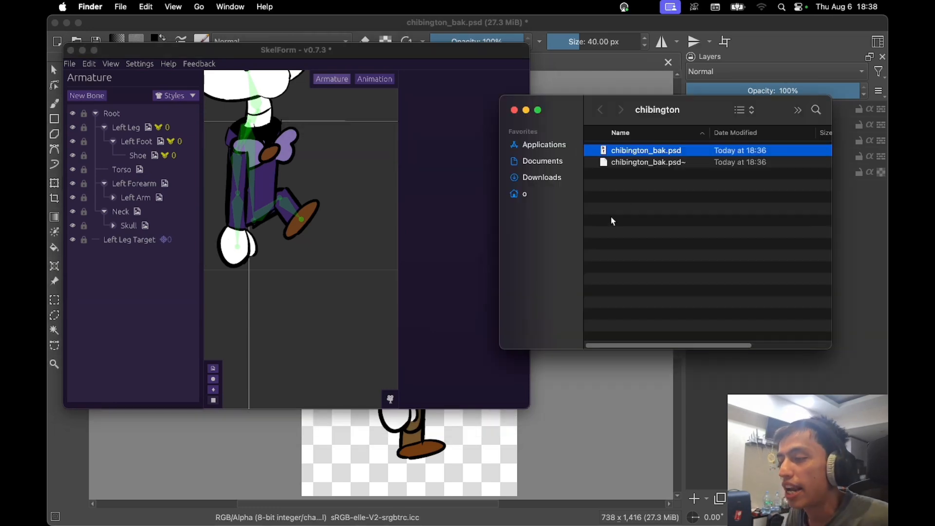
left_click_drag(661, 154, 321, 210)
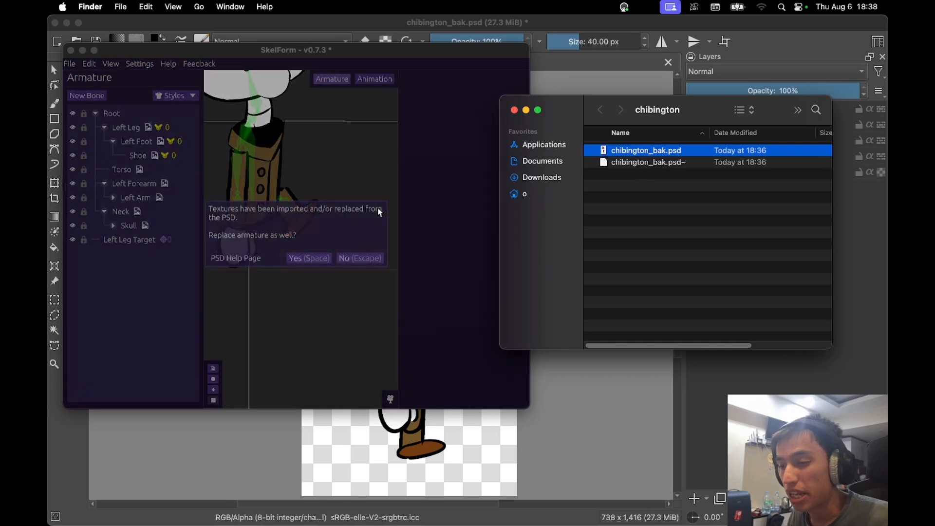
- Read the question about replacing the armature along with the textures
left_click(349, 226)
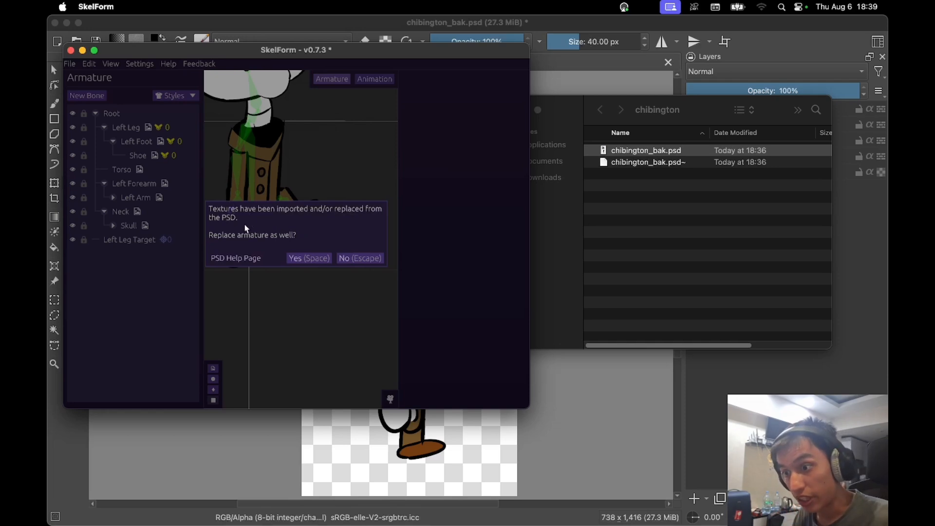
left_click_drag(223, 236, 287, 236)
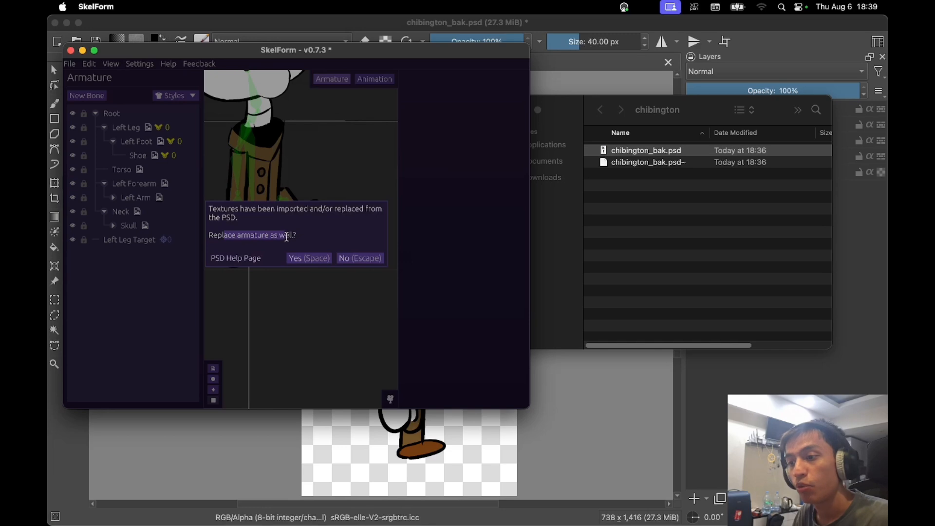
left_click(303, 215)
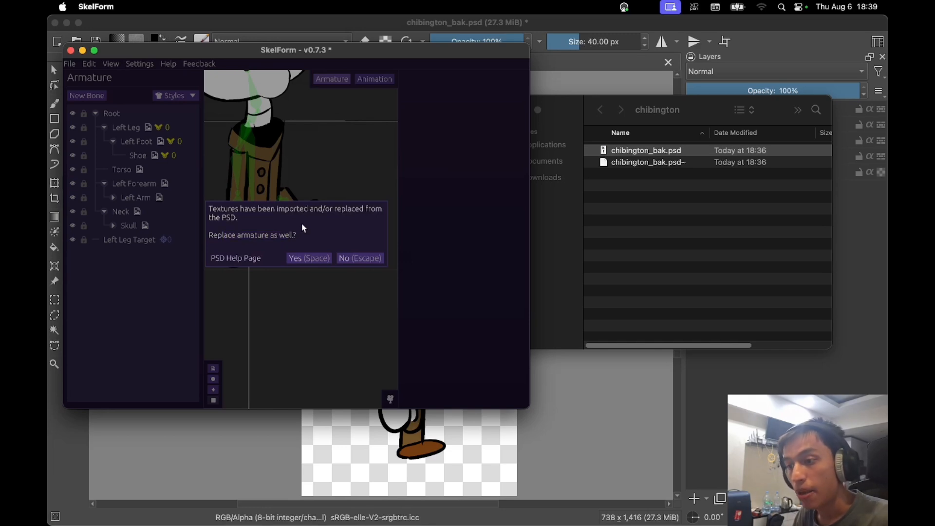
- Decline replacing the armature, and collapse Left Leg and Neck while expanding Left Arm in the bone hierarchy
left_click(371, 259)
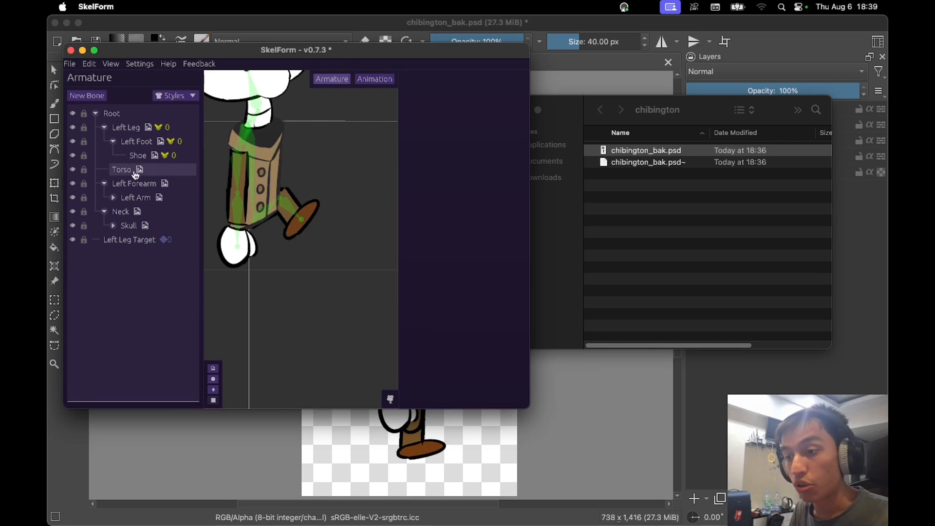
left_click(113, 141)
left_click(104, 127)
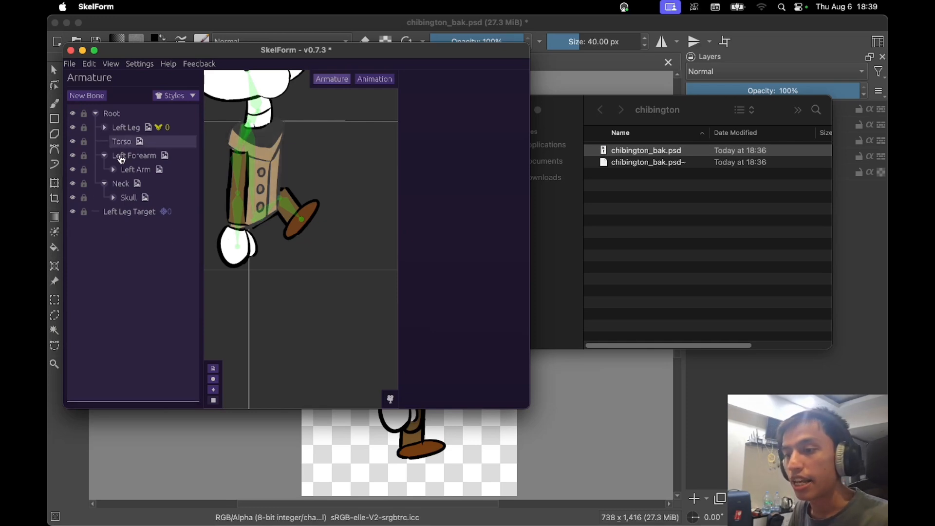
left_click(112, 182)
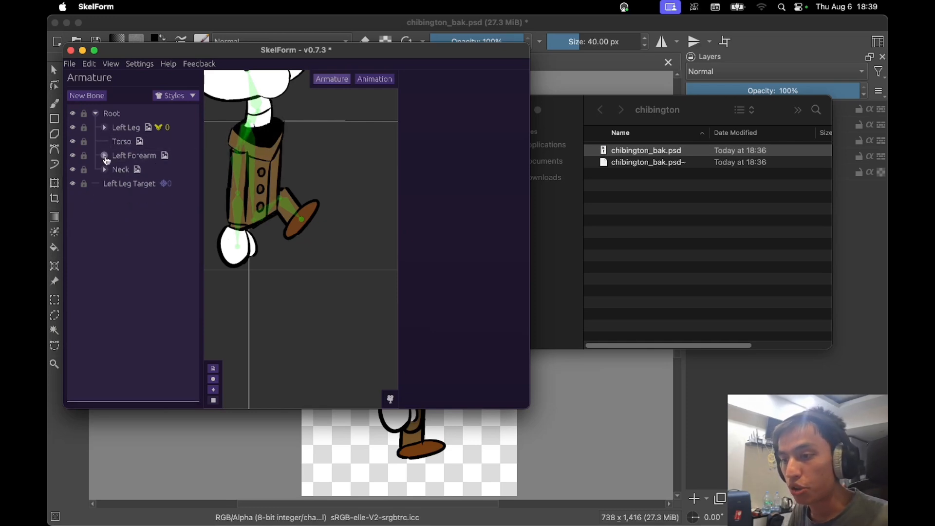
left_click(113, 170)
- Set the inverse kinematics family index of Left Forearm, Left Arm and Hand to 1, and reselect Left Forearm
left_click(134, 156)
scroll(487, 219, "down", 5)
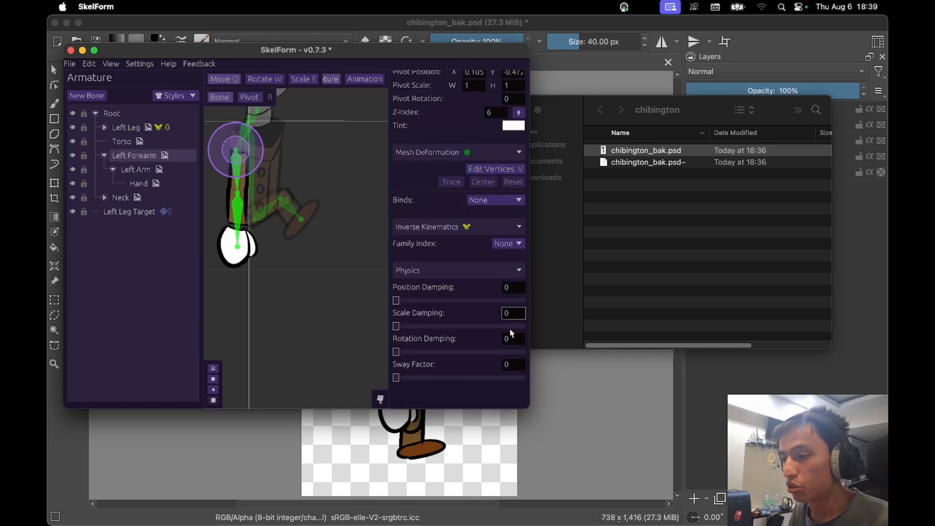
left_click(508, 244)
left_click(509, 285)
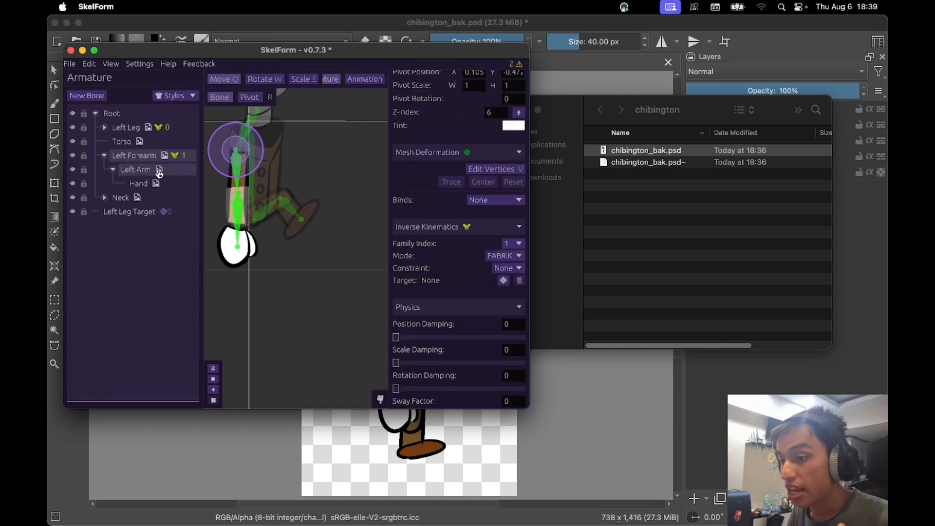
left_click(137, 170)
left_click(509, 244)
left_click(509, 282)
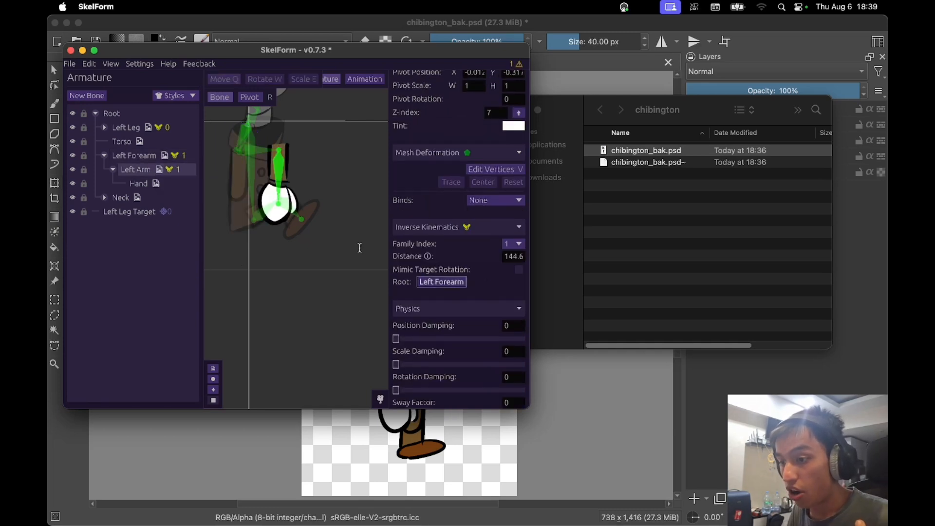
left_click(181, 187)
left_click(509, 243)
left_click(507, 283)
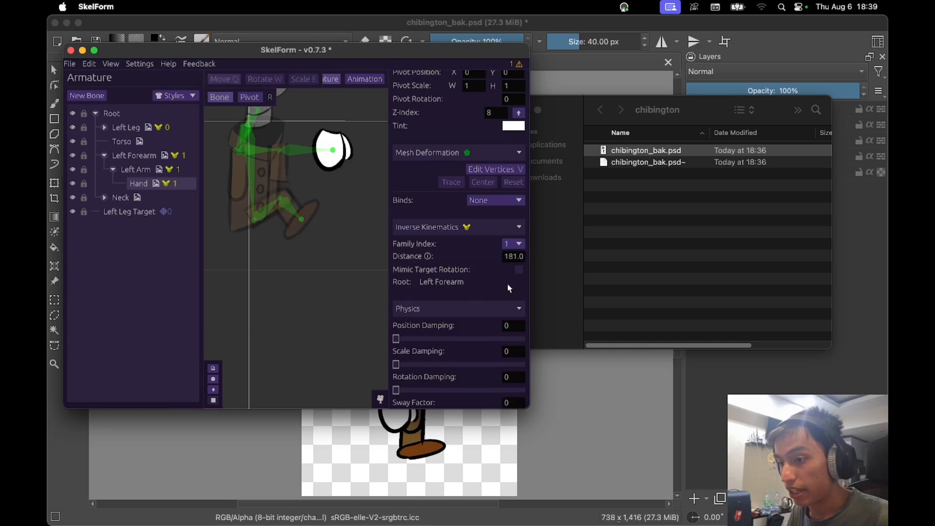
left_click(174, 214)
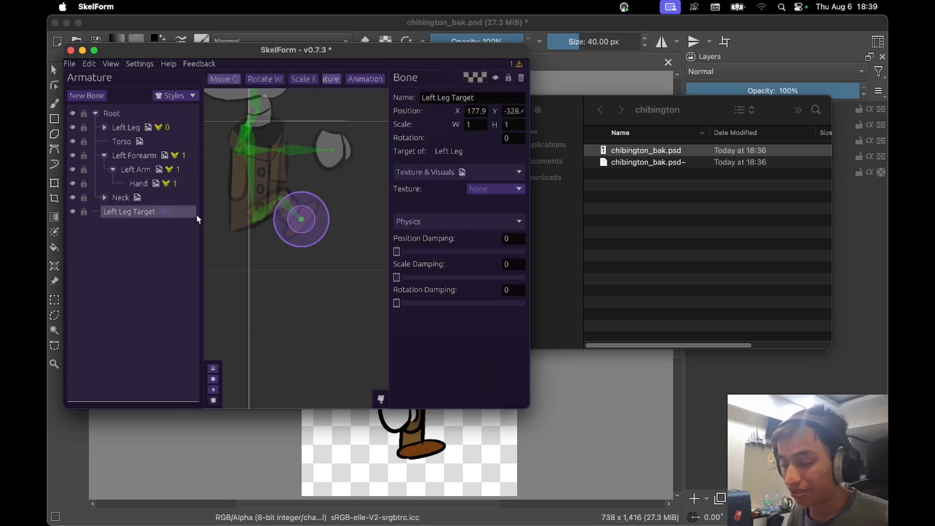
left_click(139, 183)
left_click(134, 156)
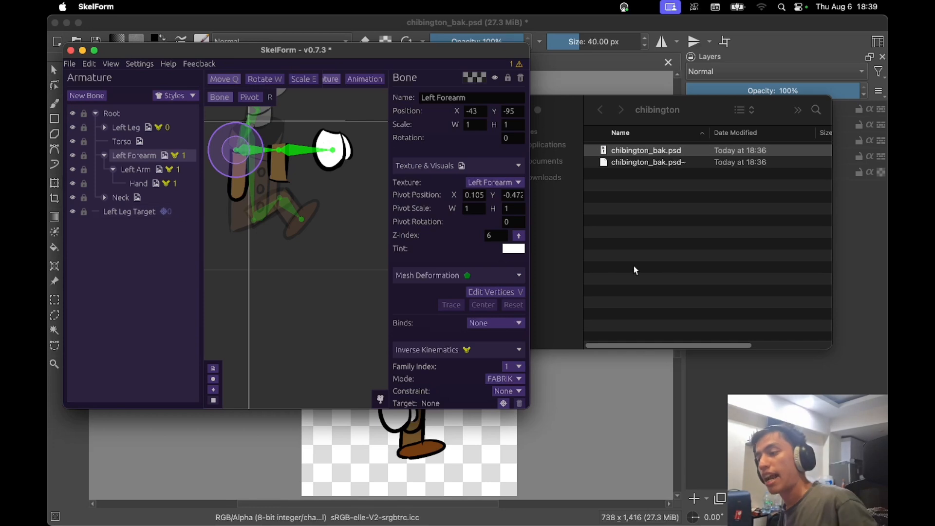
- Switch to Krita and examine the layers inside the Left Forearm group and its Skelson Coat style group
left_click(663, 254)
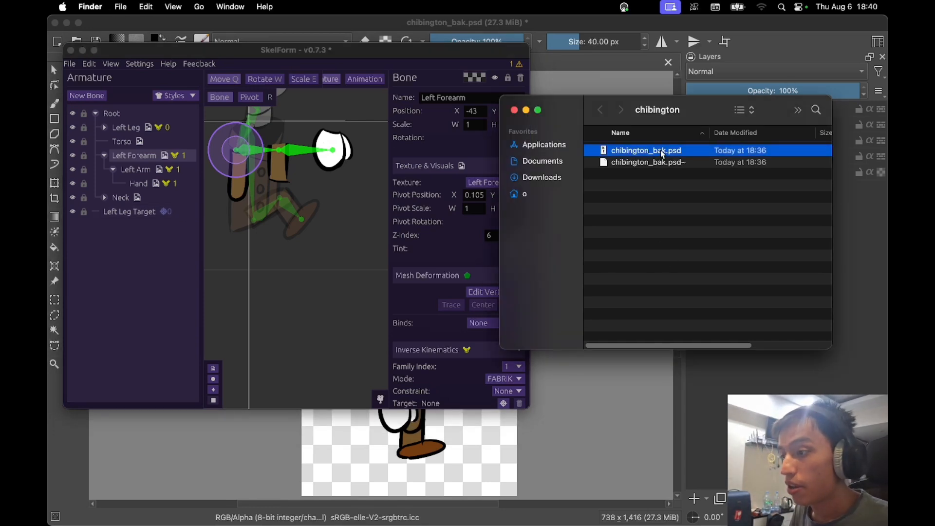
mouse_move(660, 150)
left_mouse_down()
mouse_move(636, 172)
mouse_move(645, 156)
left_mouse_up()
left_click(875, 235)
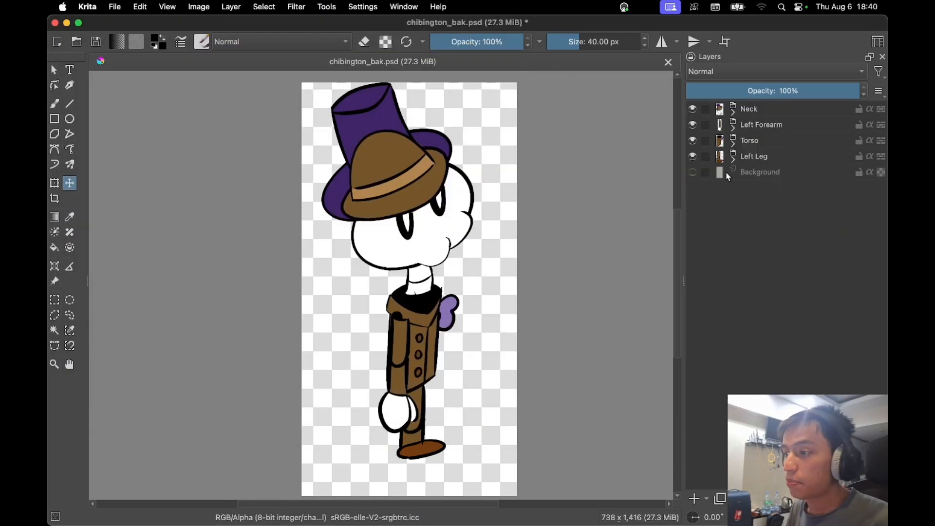
left_click(733, 129)
left_click(740, 142)
left_click(740, 142)
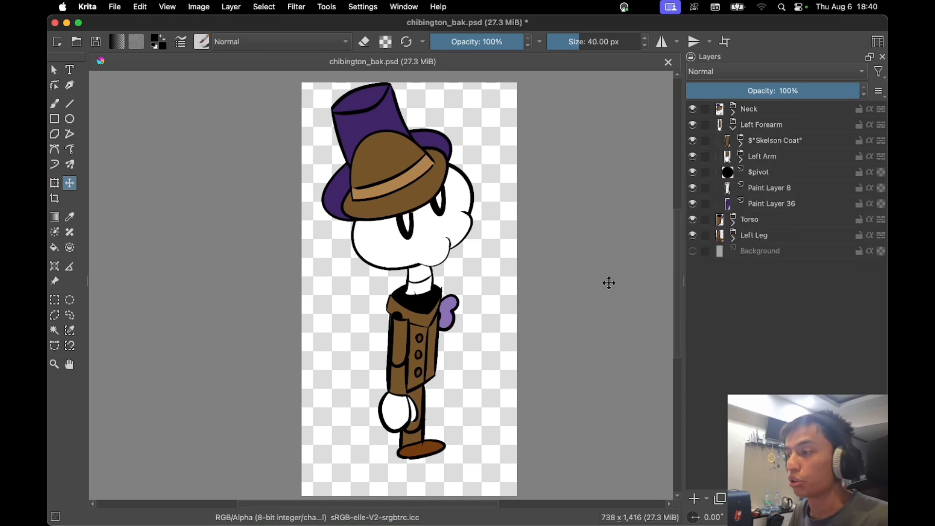
left_click(739, 142)
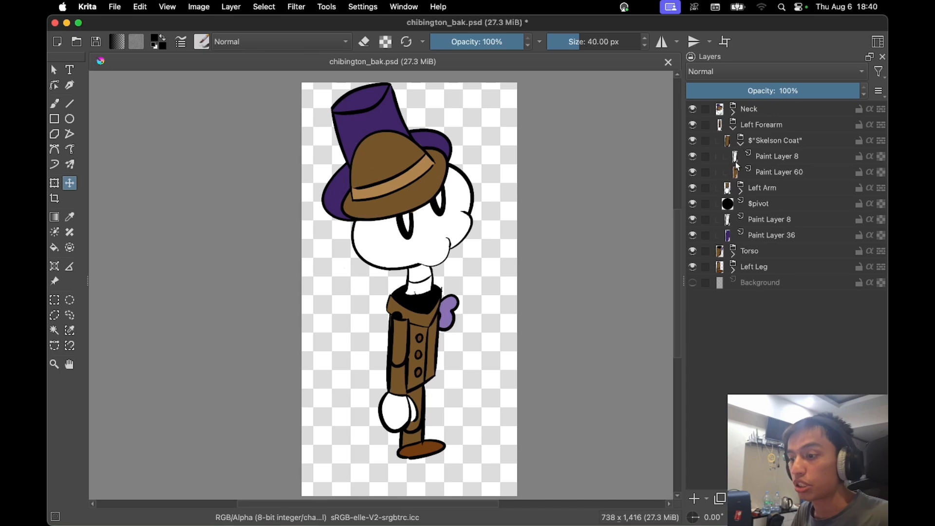
mouse_move(736, 162)
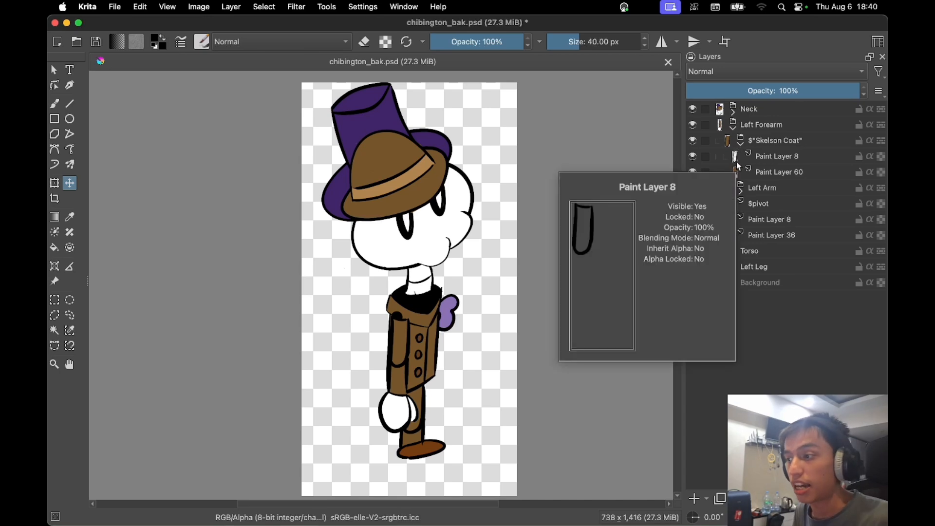
left_click(754, 204)
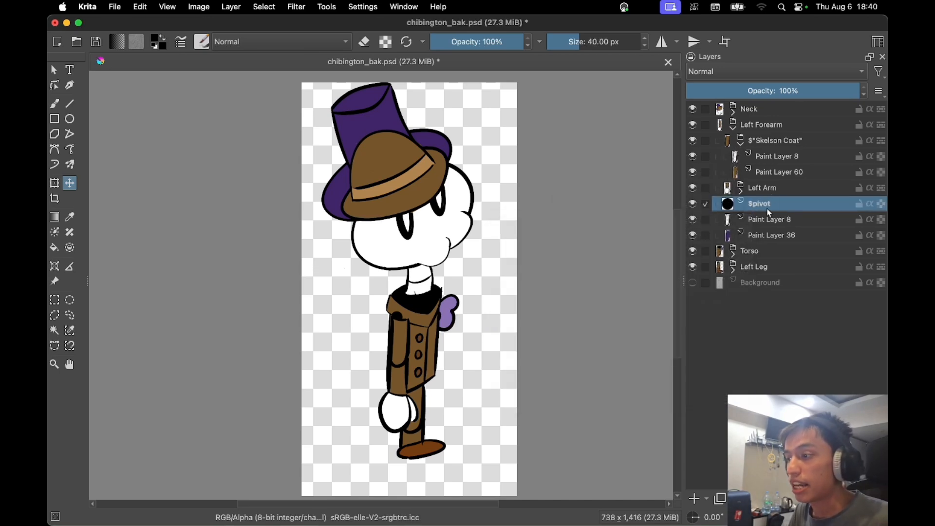
- Paint large black loops around the torso on Left Forearm's Paint Layer 36 with the 40 px brush, and save the PSD
left_click(764, 238)
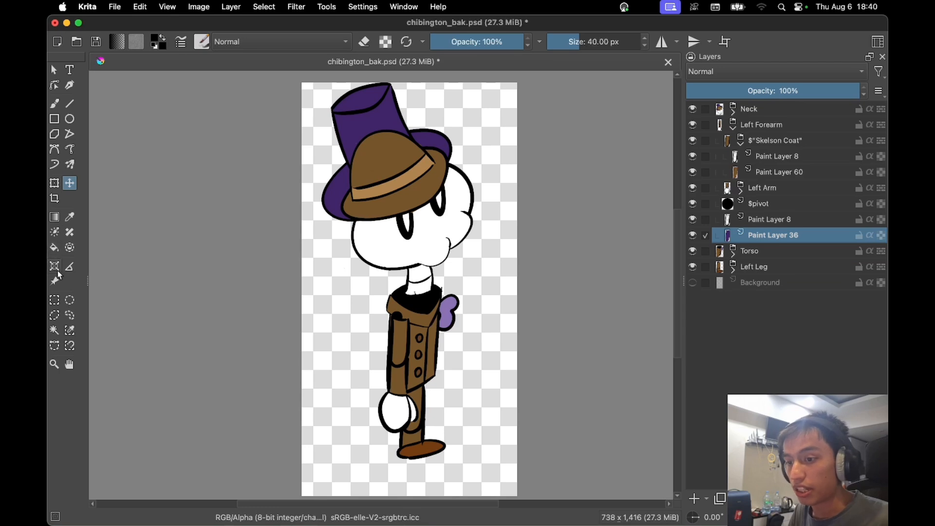
left_click(57, 104)
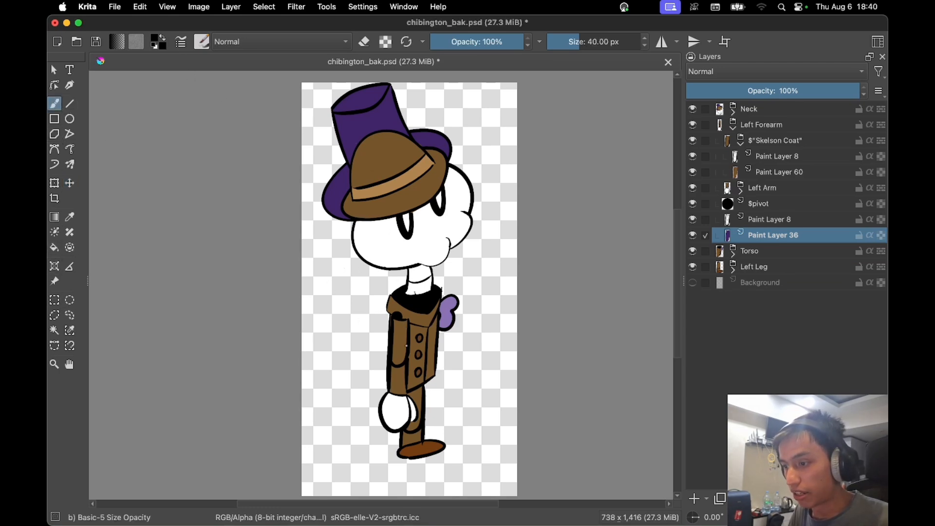
mouse_move(406, 346)
left_mouse_down()
mouse_move(482, 312)
mouse_move(347, 307)
left_mouse_up()
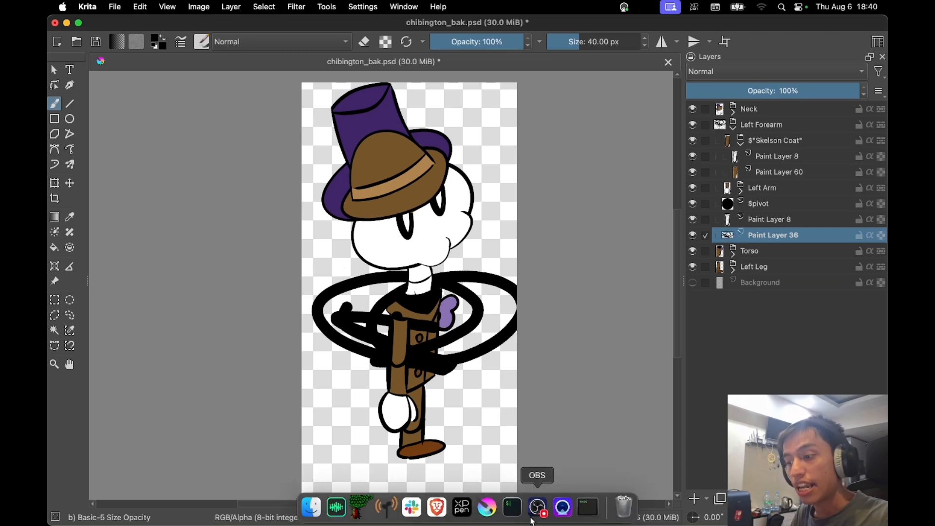
left_click(588, 506)
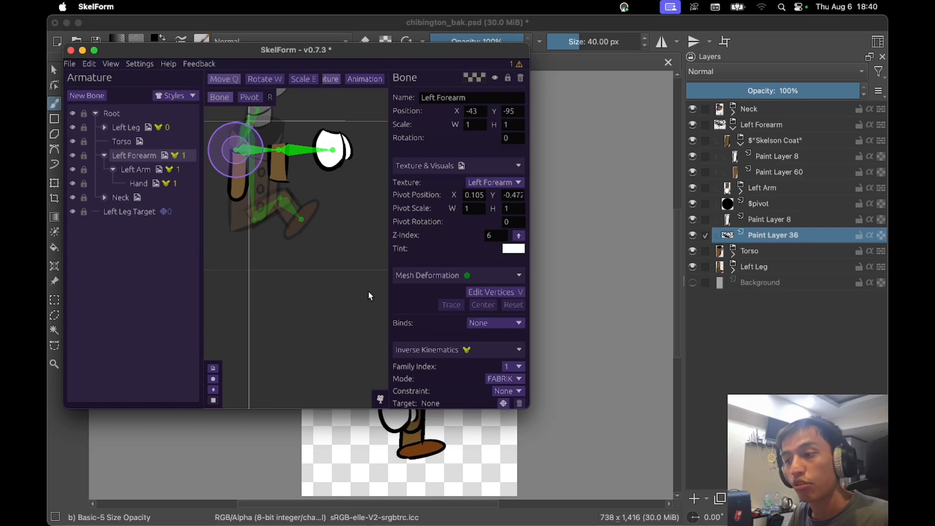
left_click(362, 505)
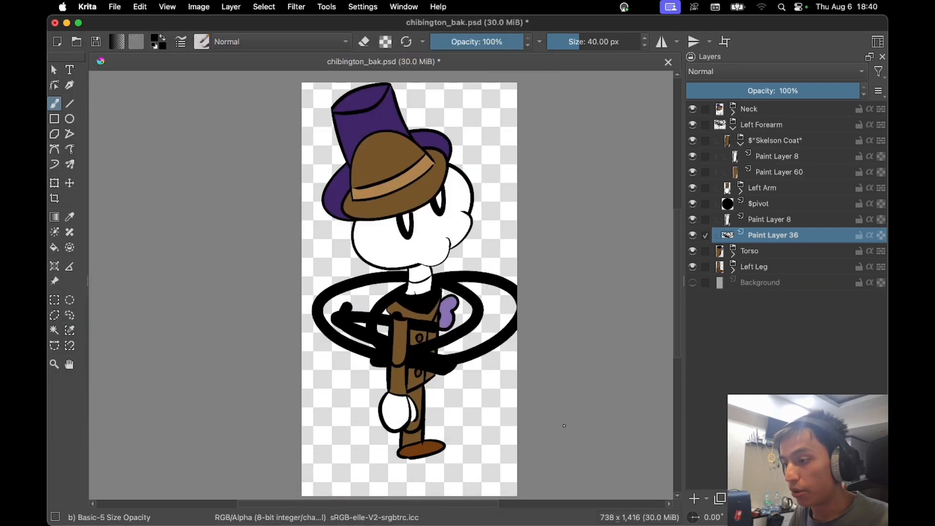
key("super+s")
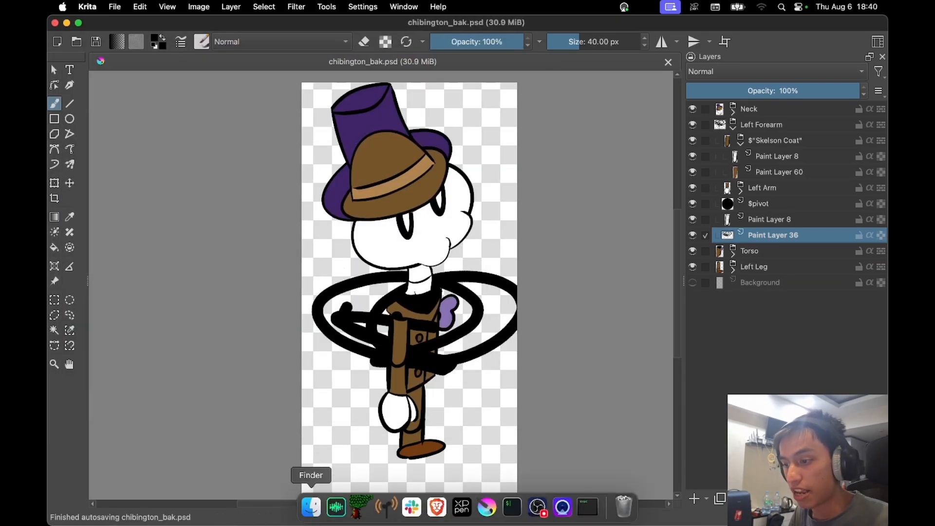
- Import chibington_bak.psd from the chibington folder into SkelForm to replace the textures, declining to replace the armature
left_click(307, 508)
left_click(588, 507)
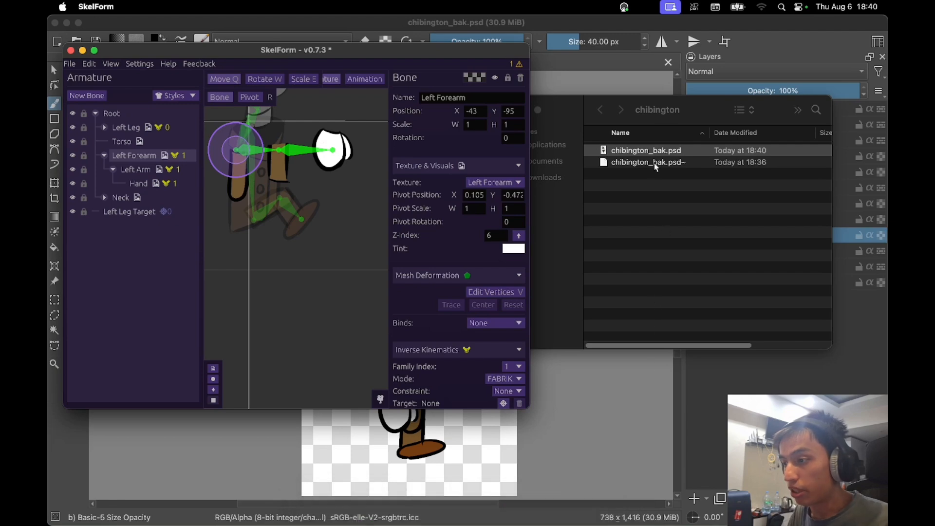
left_click_drag(660, 151, 341, 212)
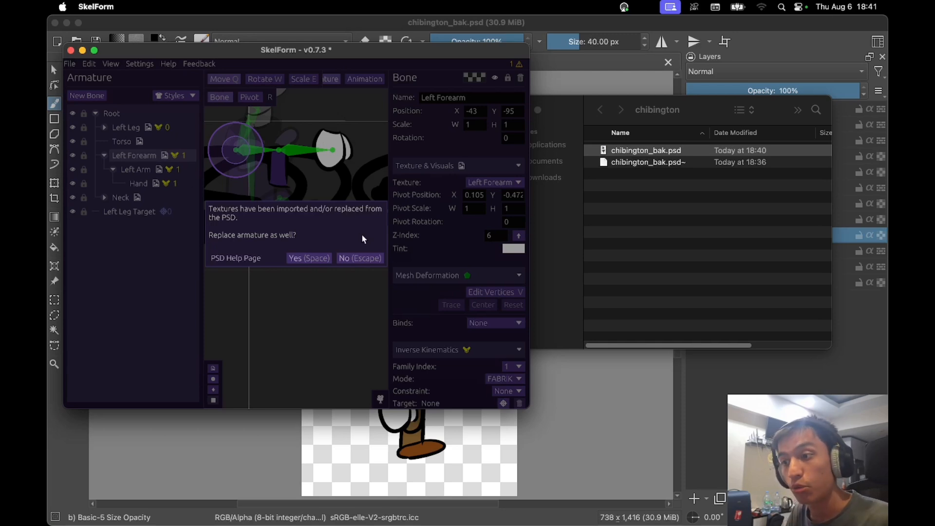
left_click(368, 260)
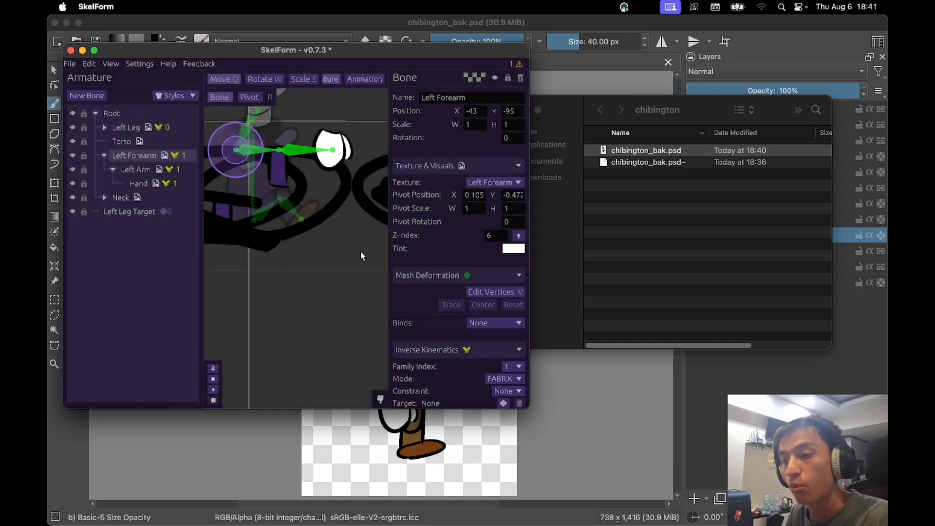
- Review the Default style's assigned textures in the styles setup, and check the Left Forearm, Left Arm and Hand bones
left_click(168, 95)
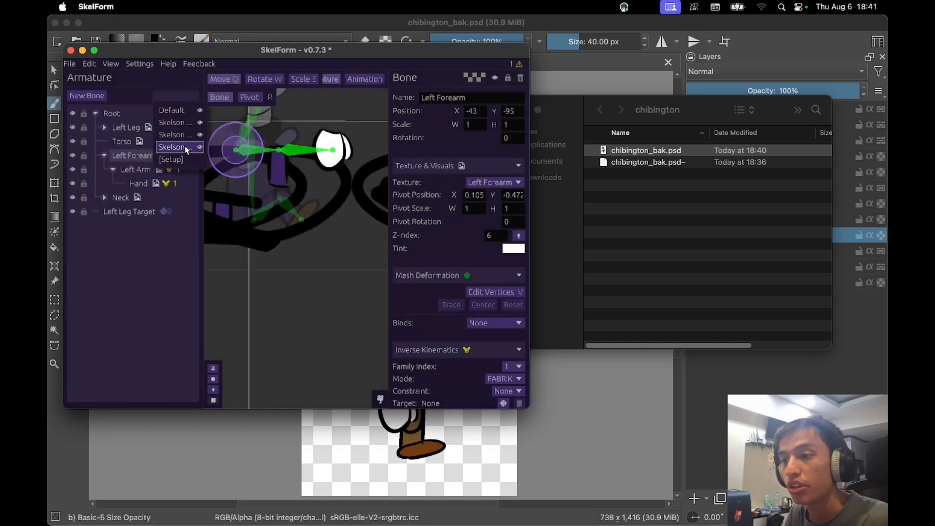
left_click(183, 160)
left_click(160, 128)
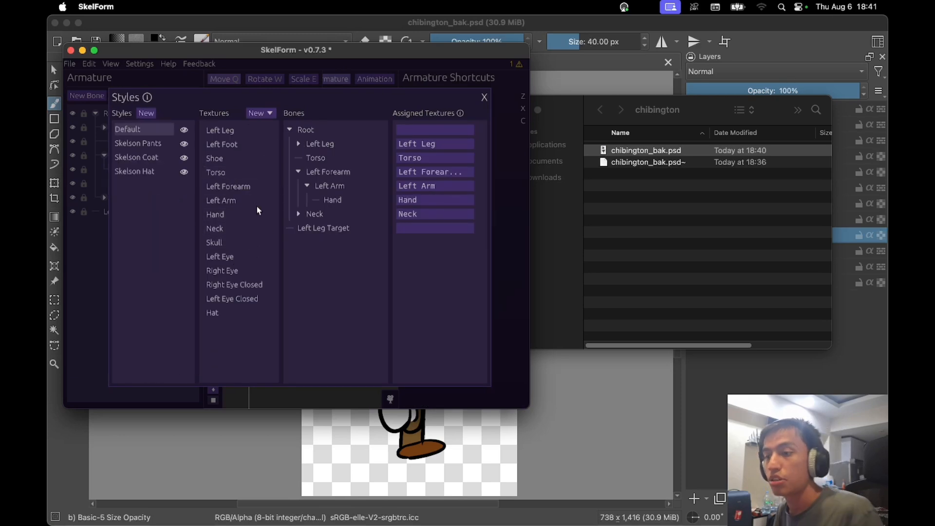
left_click(484, 97)
left_click(150, 156)
left_click(146, 169)
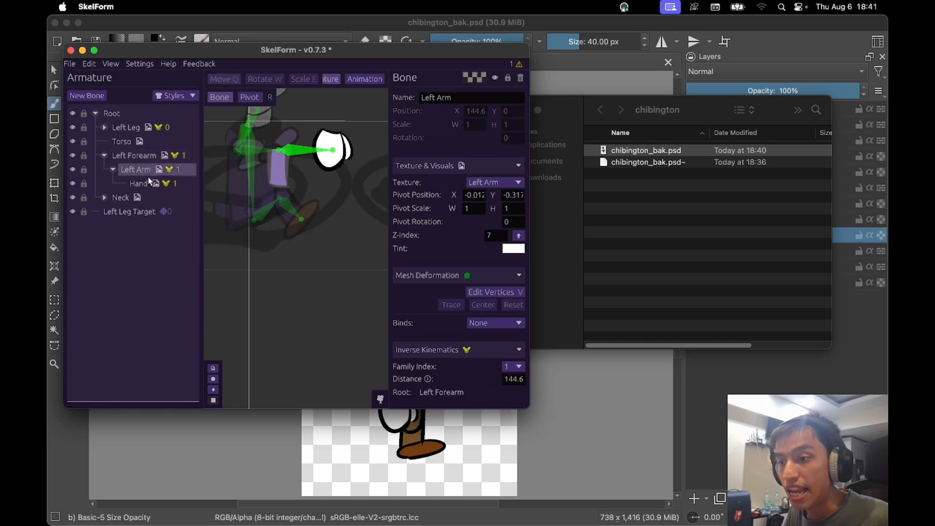
left_click(164, 184)
- Switch to Krita to look inside the Left Arm group, and return to SkelForm
left_click(759, 363)
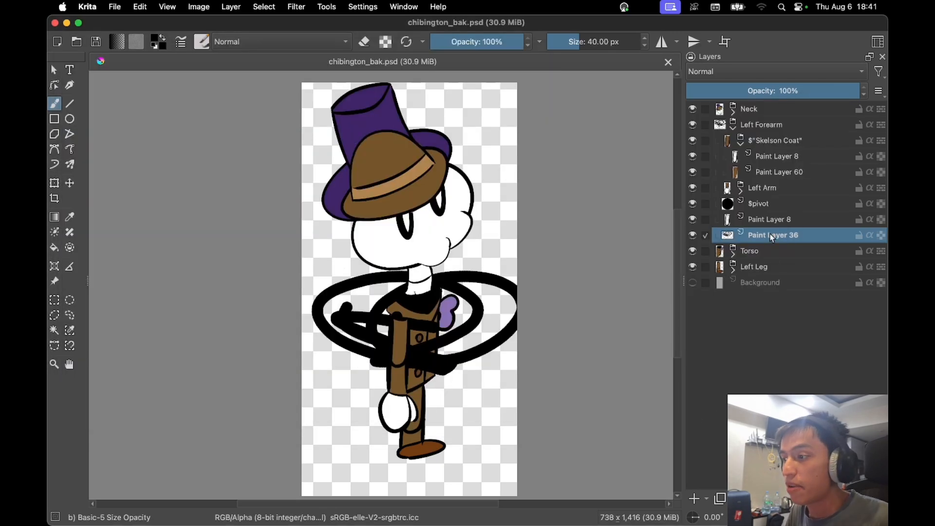
left_click(740, 197)
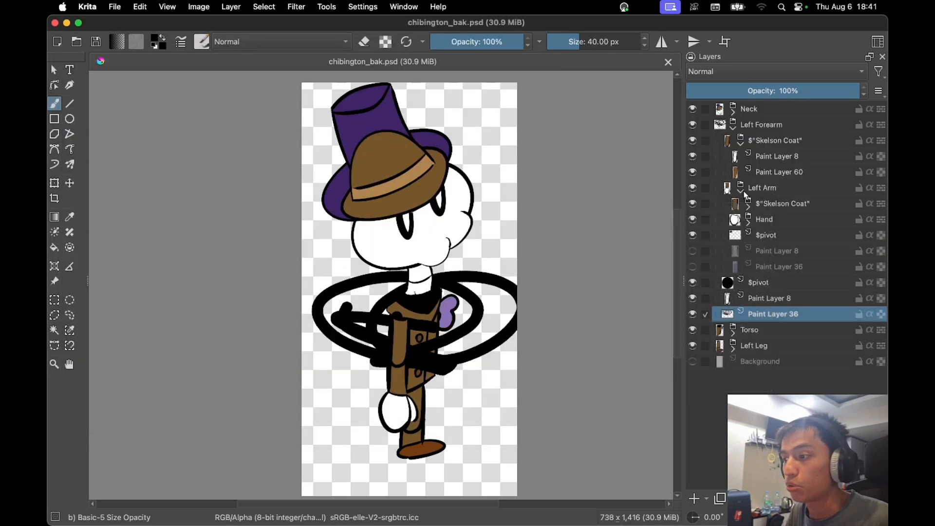
left_click(741, 197)
mouse_move(559, 522)
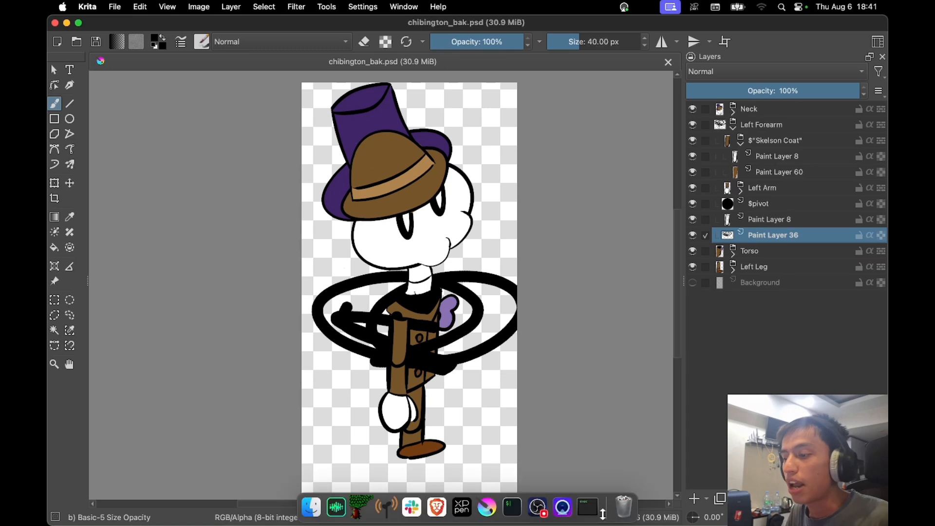
left_click(591, 515)
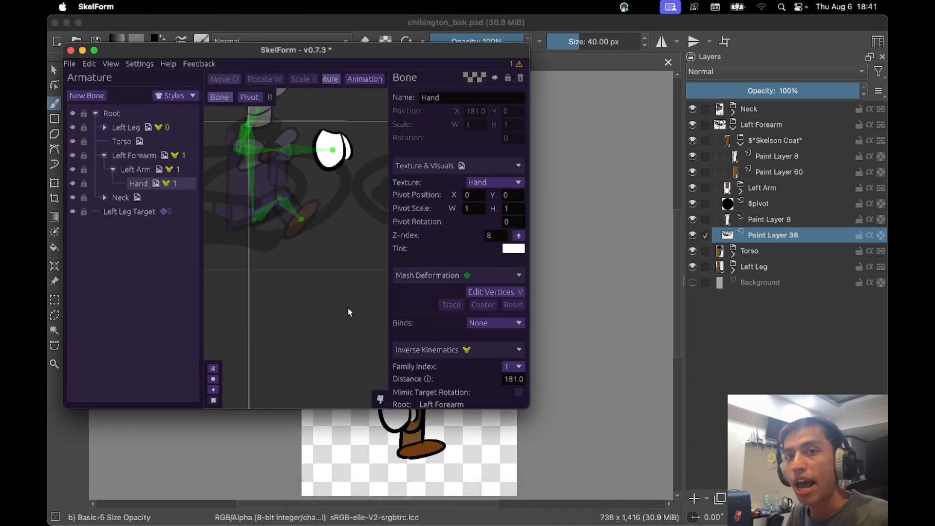